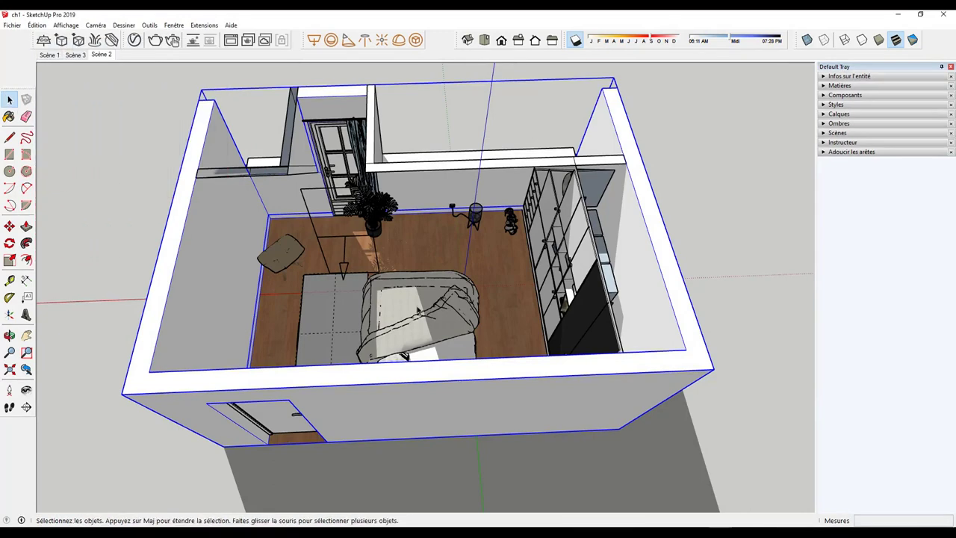
Step: Orbit the bedroom model to a lower, frontal view, then jump to the Scène 1 camera view
mouse_move(388, 259)
middle_down()
mouse_move(403, 207)
mouse_move(343, 142)
middle_up()
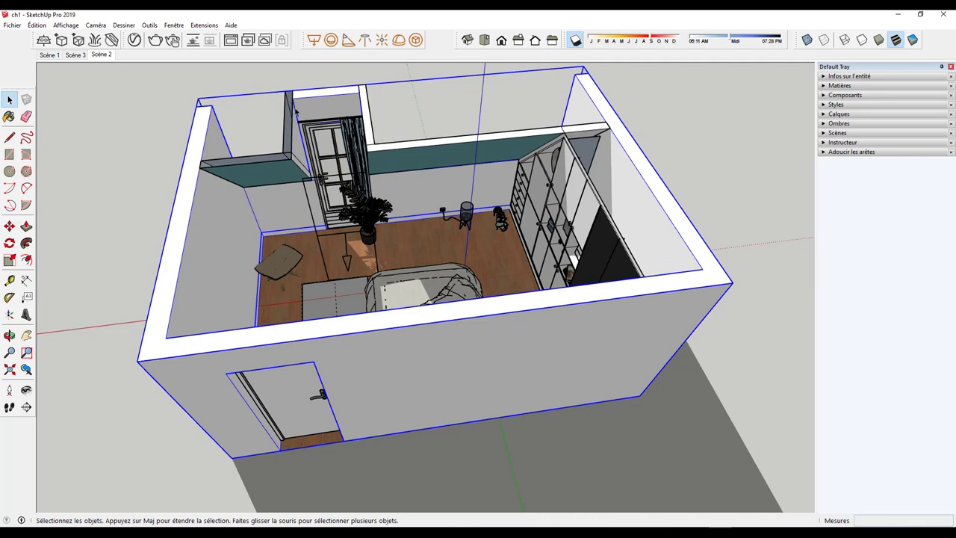
click(49, 56)
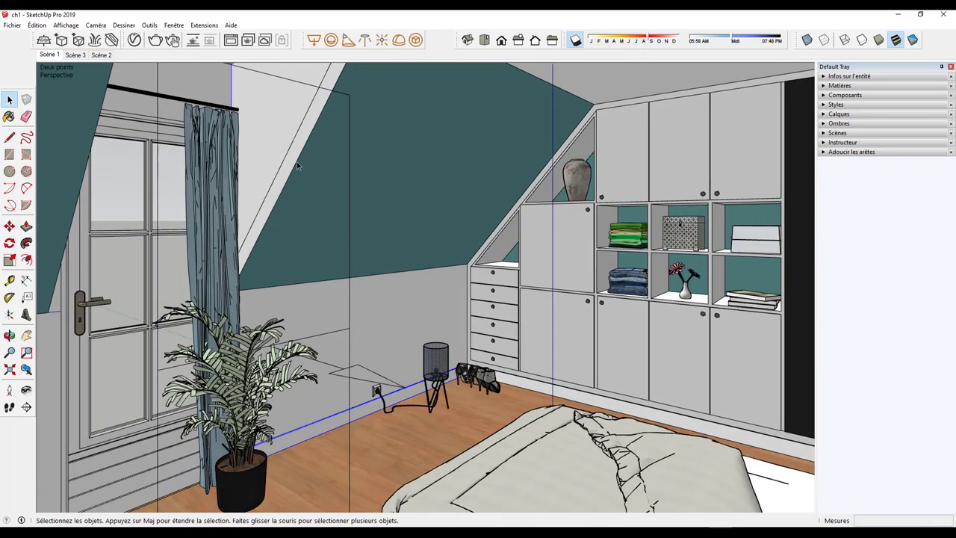
Step: Render the Scène 1 attic bedroom view with V-Ray into the frame buffer
click(224, 41)
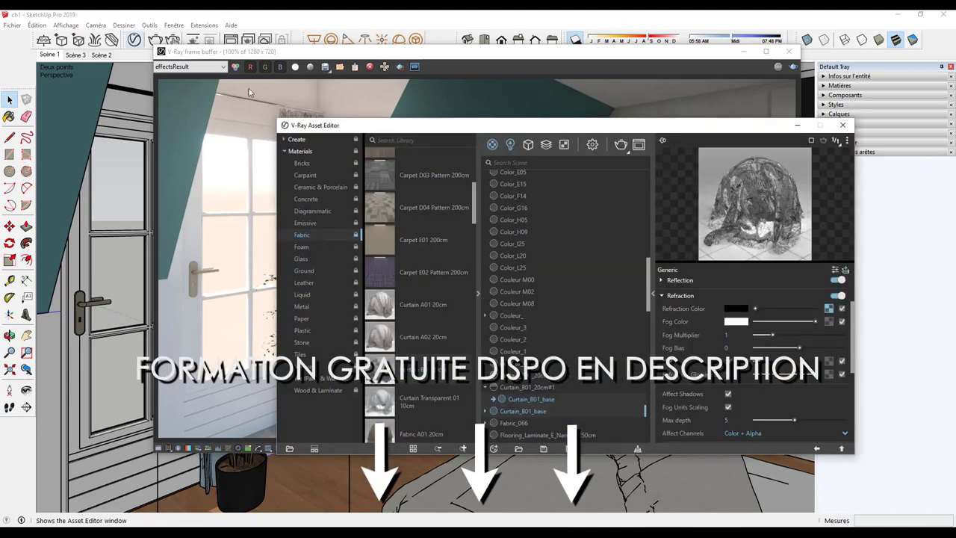
Step: Move the V-Ray Asset Editor aside and close it to reveal the bedroom render
drag(326, 121, 204, 73)
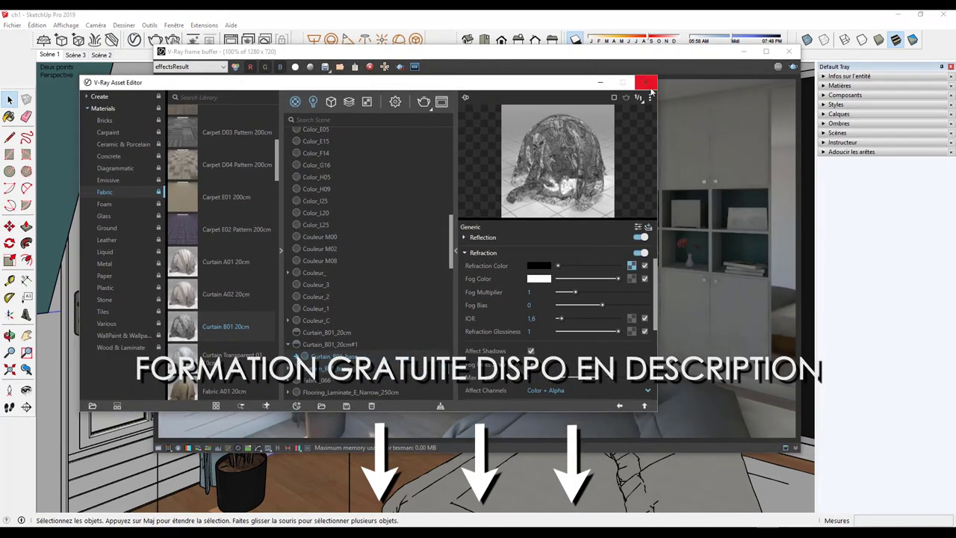
click(645, 82)
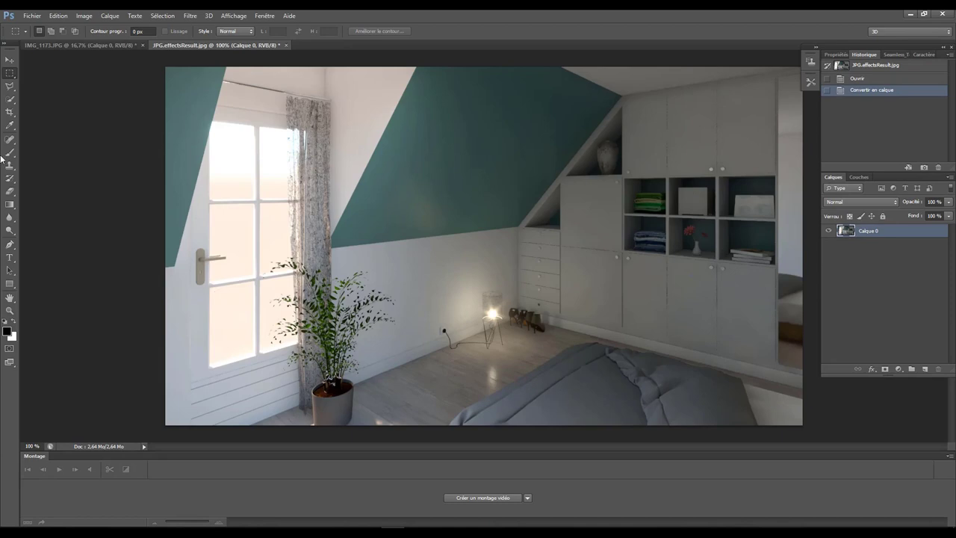
Step: Delete the selected window panes from IMG_1173.JPG, then return to the bedroom render document
click(10, 59)
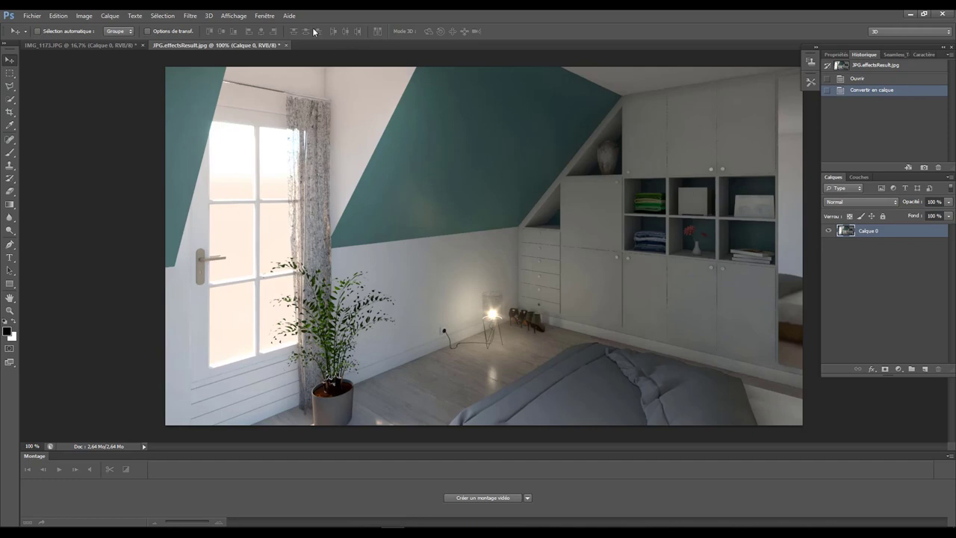
click(108, 43)
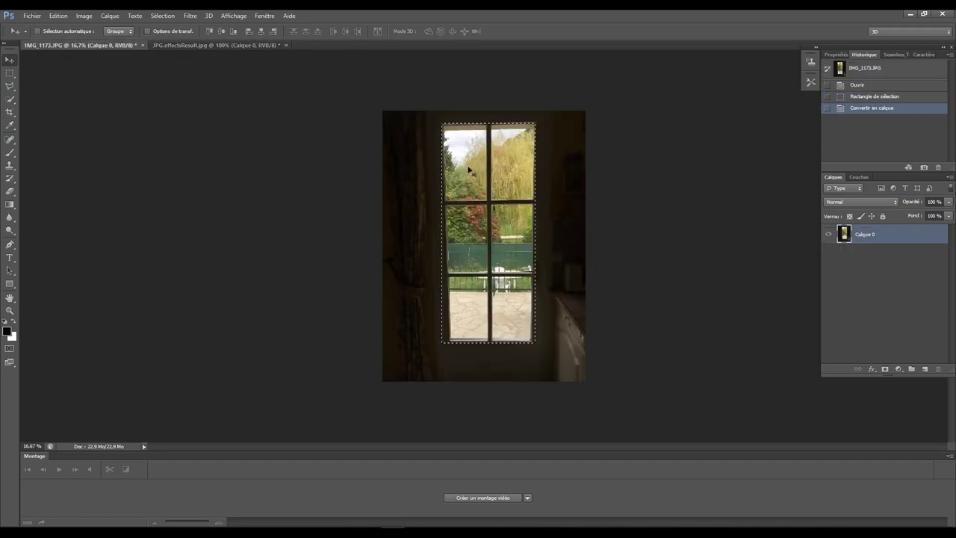
key(Delete)
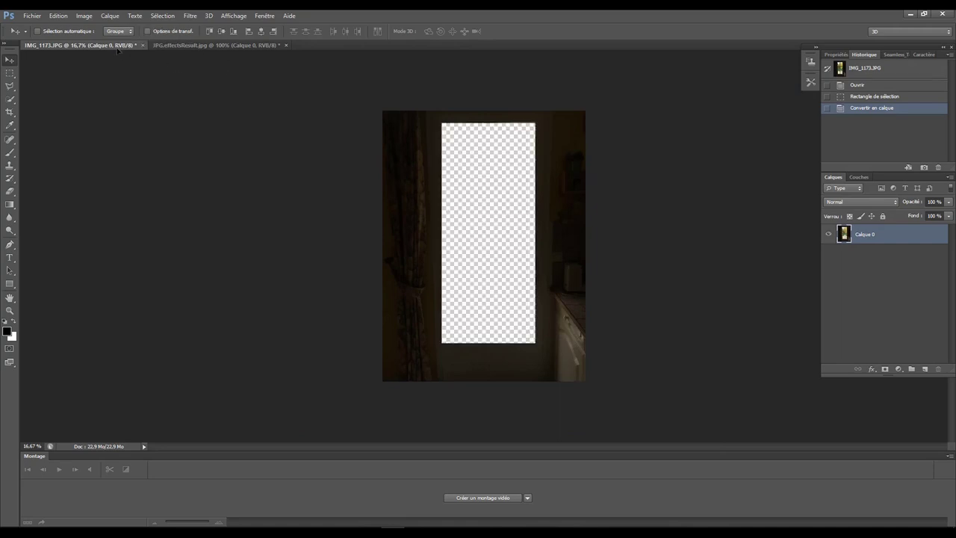
click(180, 49)
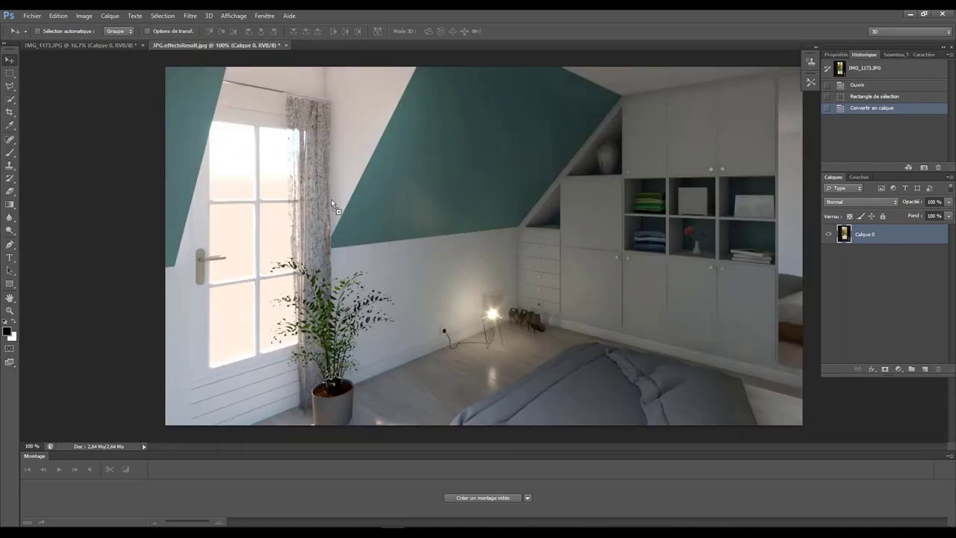
Step: Paste the garden window cut-out as Calque 1 and scale it down to about 24%
key(ctrl+v)
click(10, 310)
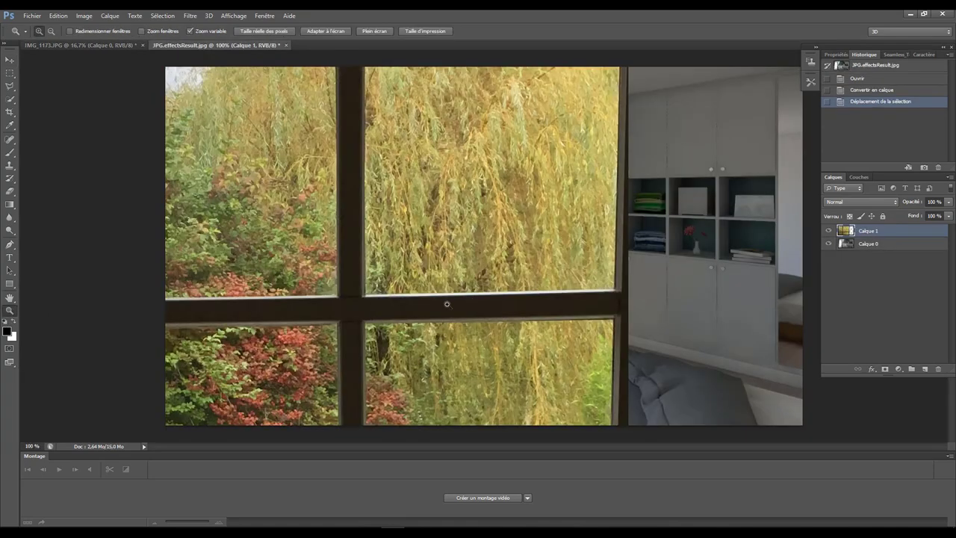
mouse_move(448, 305)
mouse_down()
mouse_move(353, 311)
mouse_move(366, 312)
mouse_up()
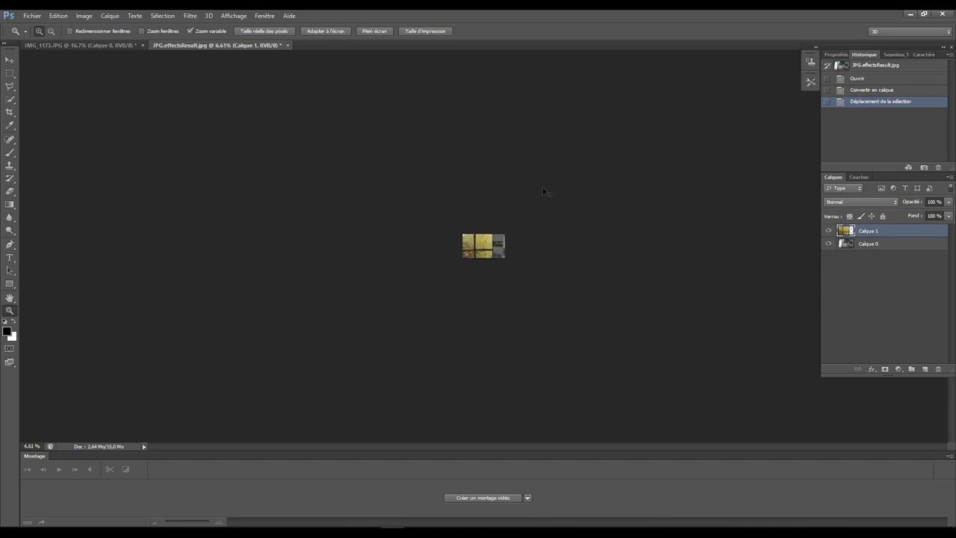
key(ctrl+t)
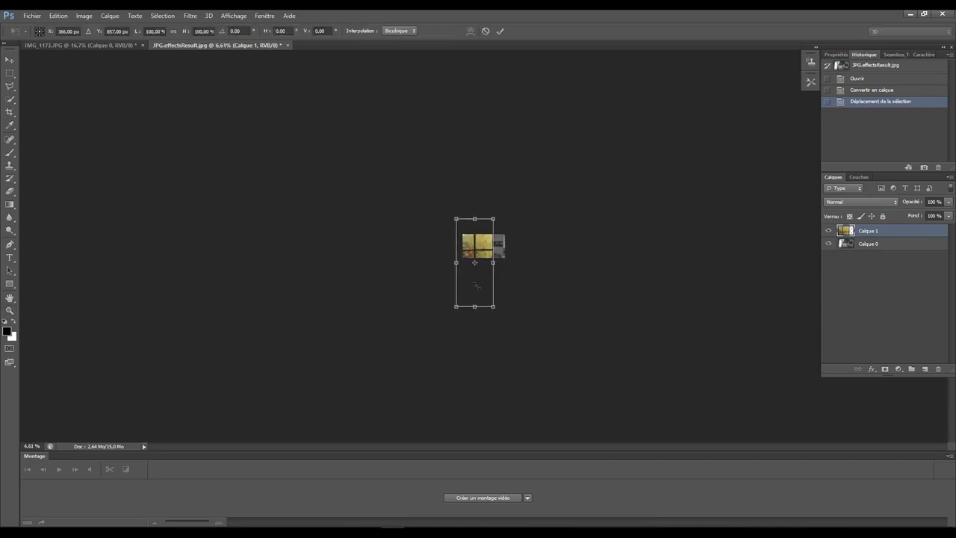
shift+drag(493, 306, 466, 240)
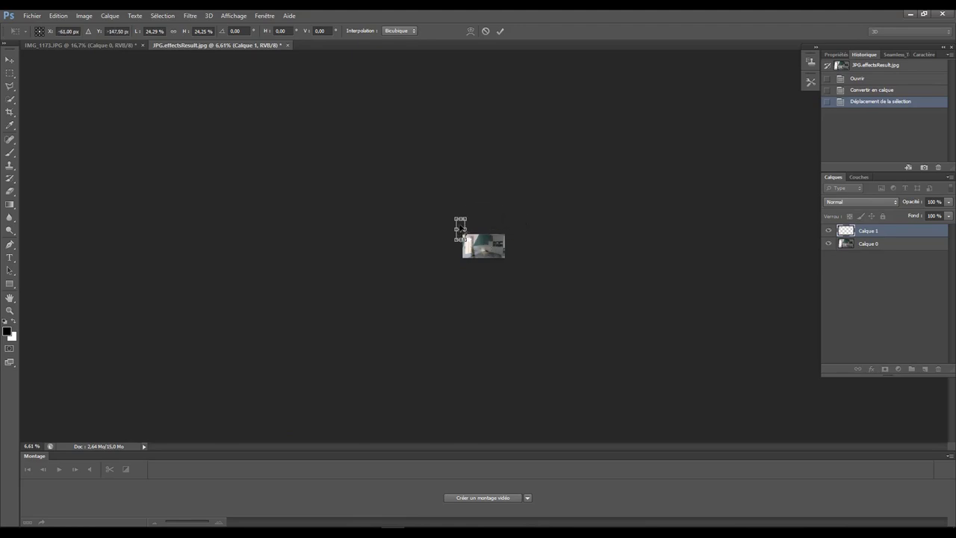
mouse_move(462, 227)
mouse_down()
mouse_move(483, 250)
mouse_move(468, 231)
mouse_up()
key(z)
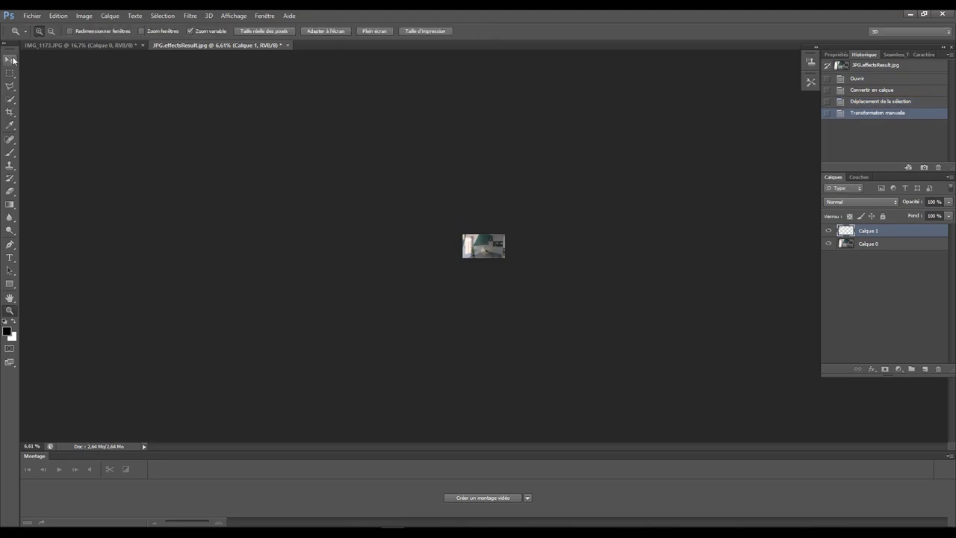
Step: Reposition the scaled window layer inside the bedroom render and zoom back in
click(10, 59)
drag(457, 229, 477, 248)
key(z)
click(454, 283)
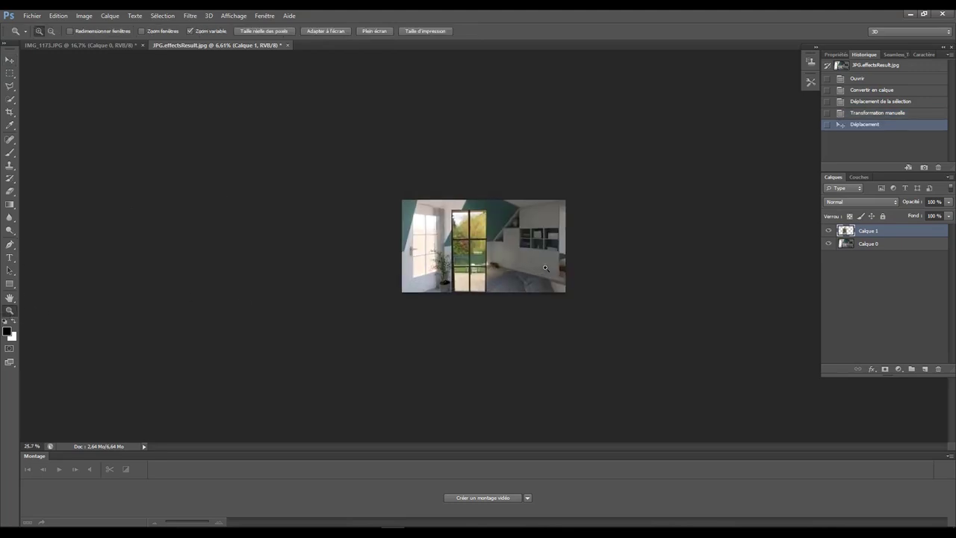
Step: Move the garden window layer right, between the curtain and the shelving
click(9, 60)
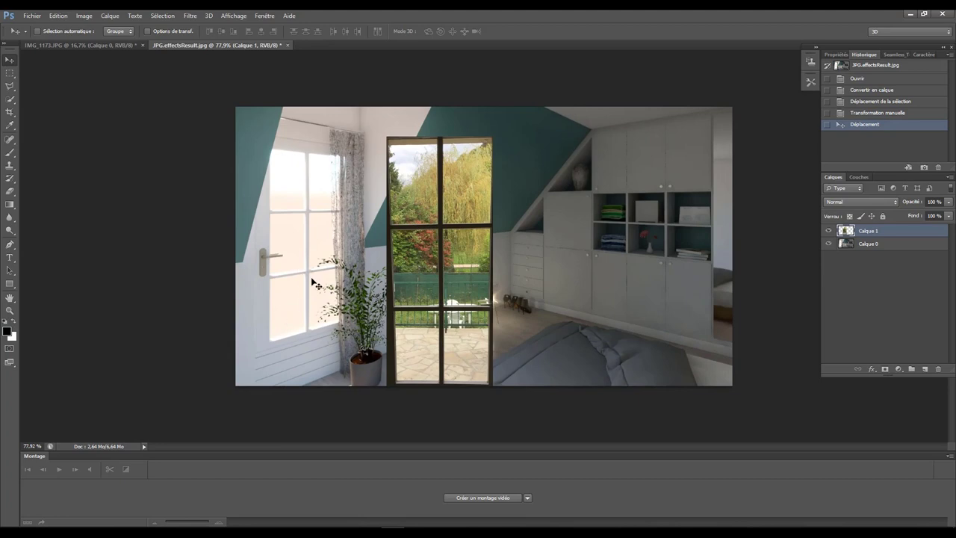
drag(457, 259, 550, 240)
drag(373, 244, 371, 240)
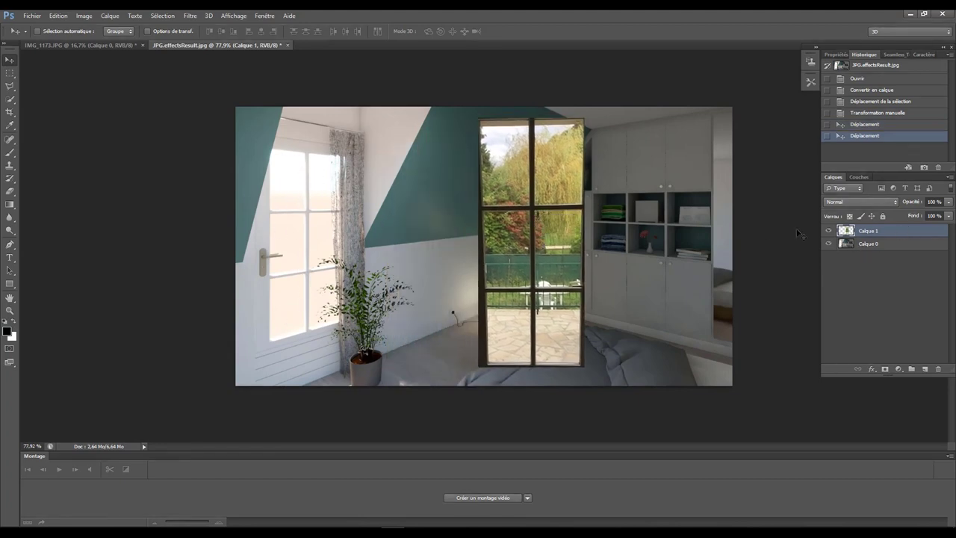
Step: Briefly stack Calque 1 under Calque 0 and back, then select Calque 0 and zoom to 100%
drag(863, 234, 866, 261)
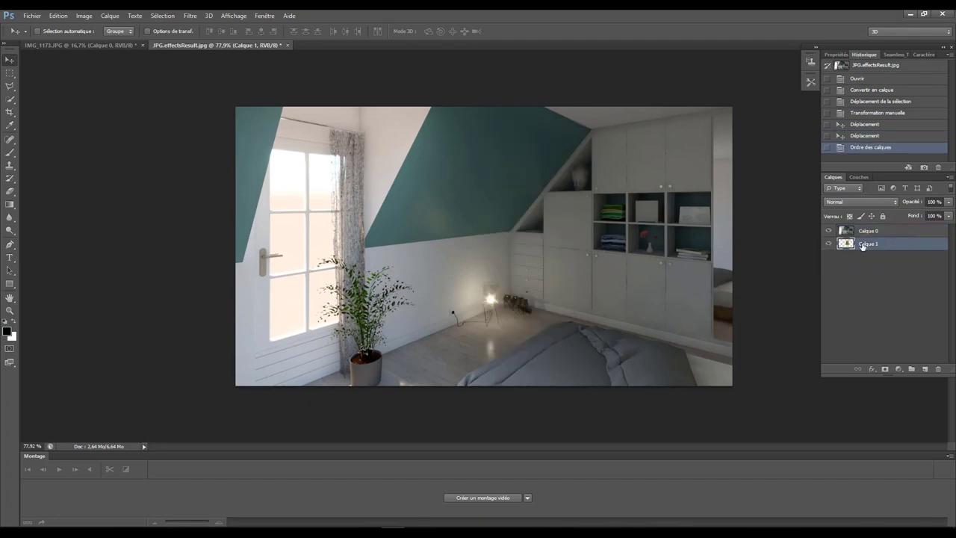
click(829, 231)
click(828, 230)
drag(865, 247, 866, 227)
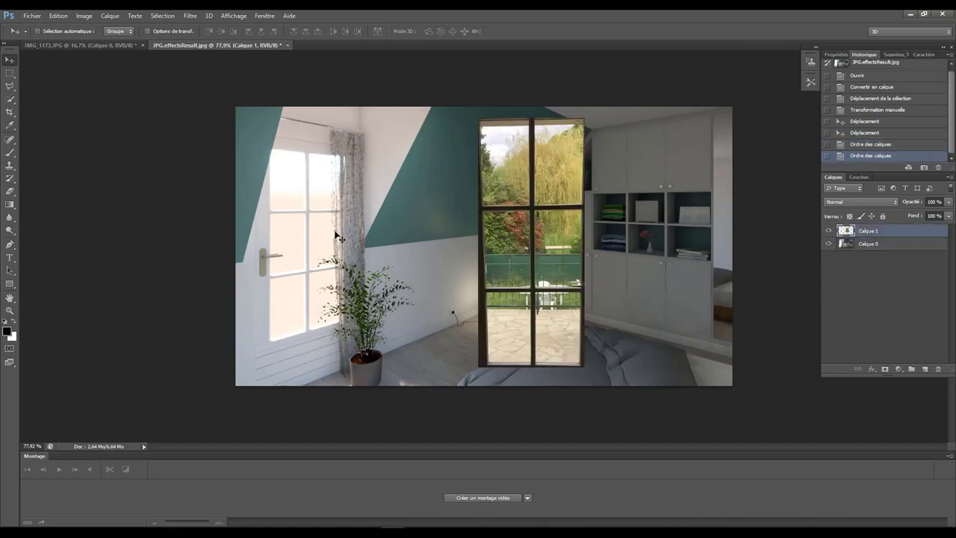
click(869, 245)
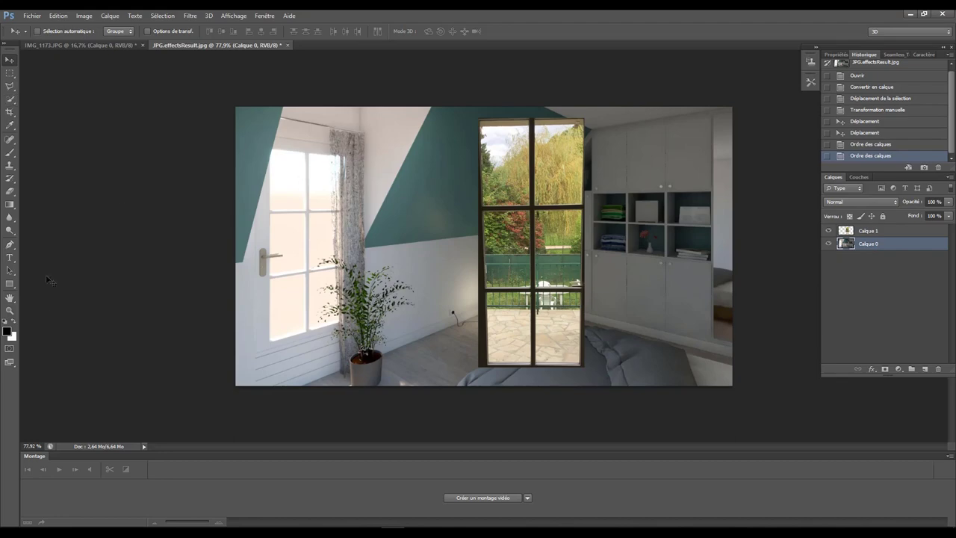
click(10, 310)
click(305, 265)
Step: Erase the window's top-left pane from the render using a Polygonal Lasso selection
drag(306, 265, 329, 264)
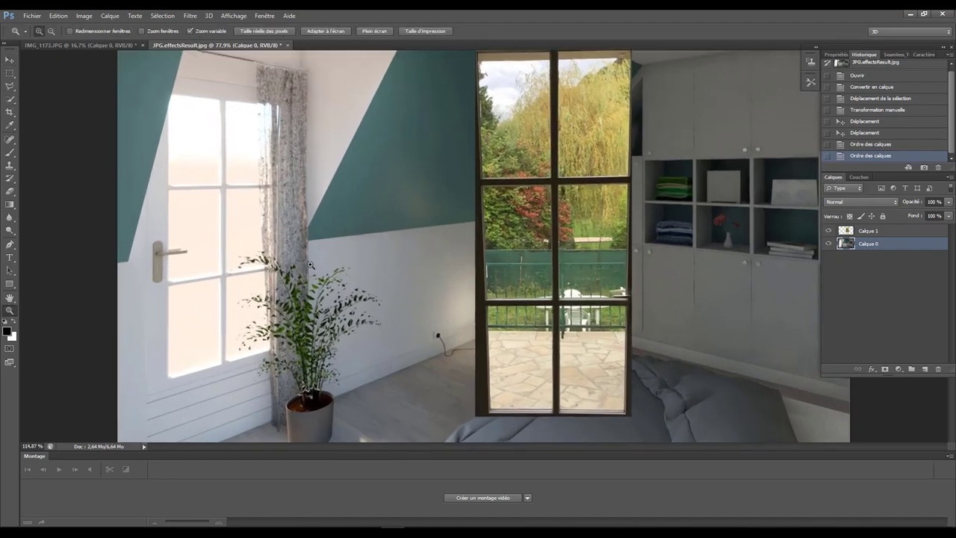
click(10, 87)
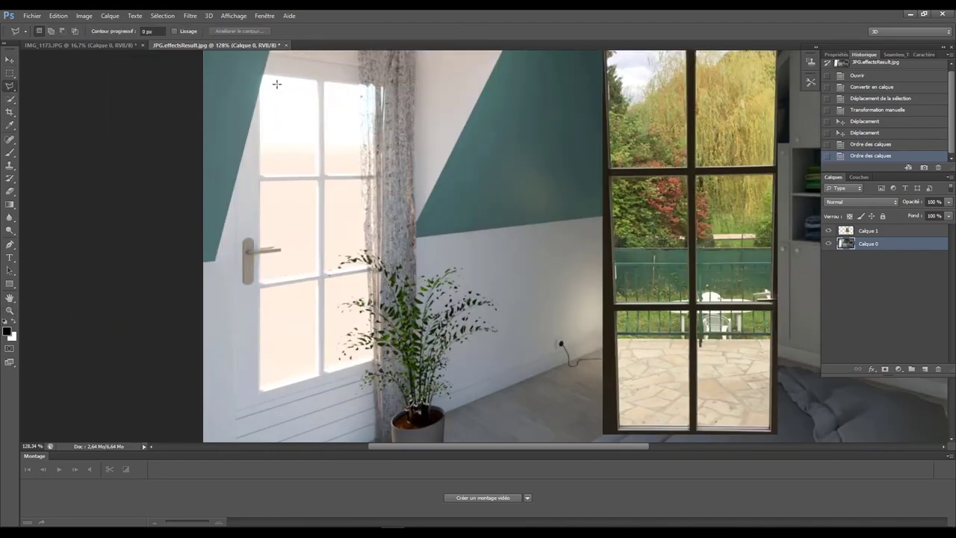
click(264, 74)
click(317, 81)
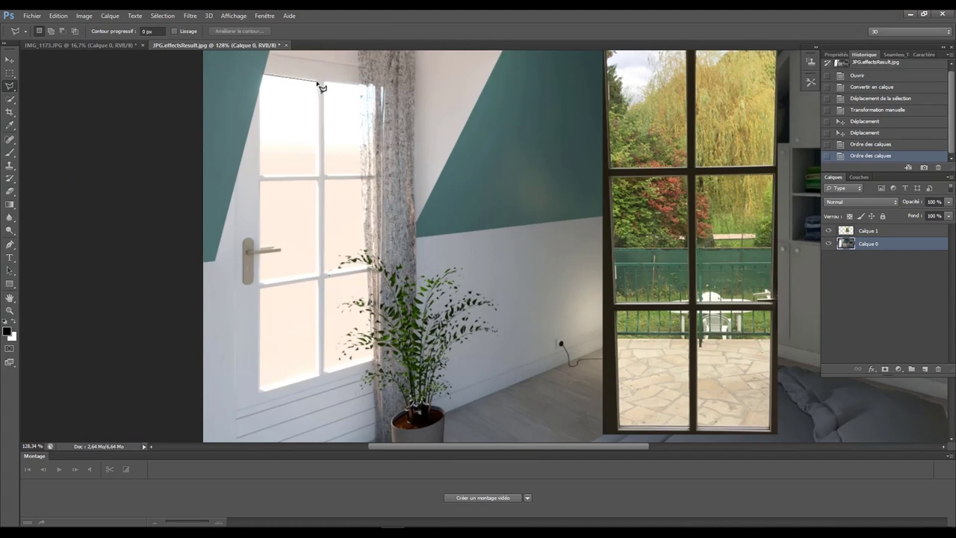
click(317, 174)
click(261, 174)
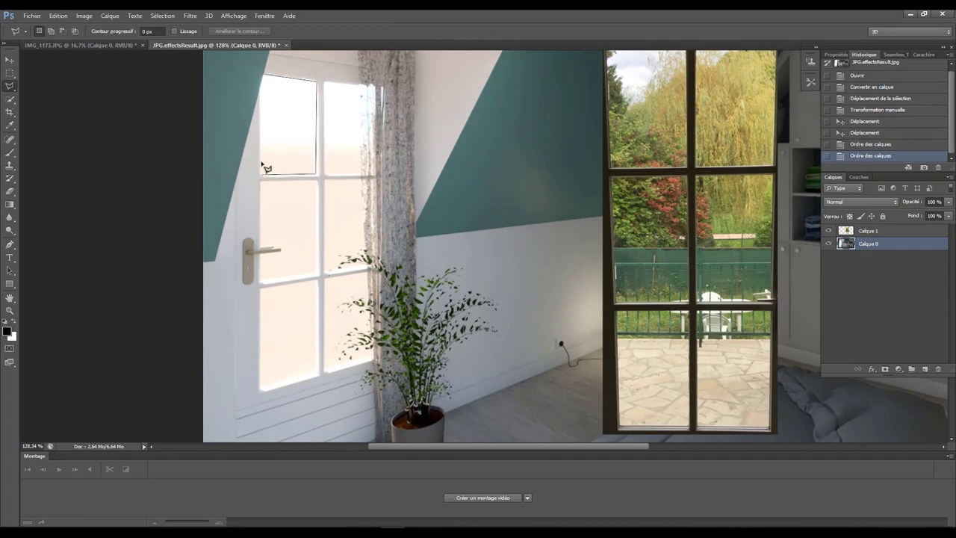
click(263, 75)
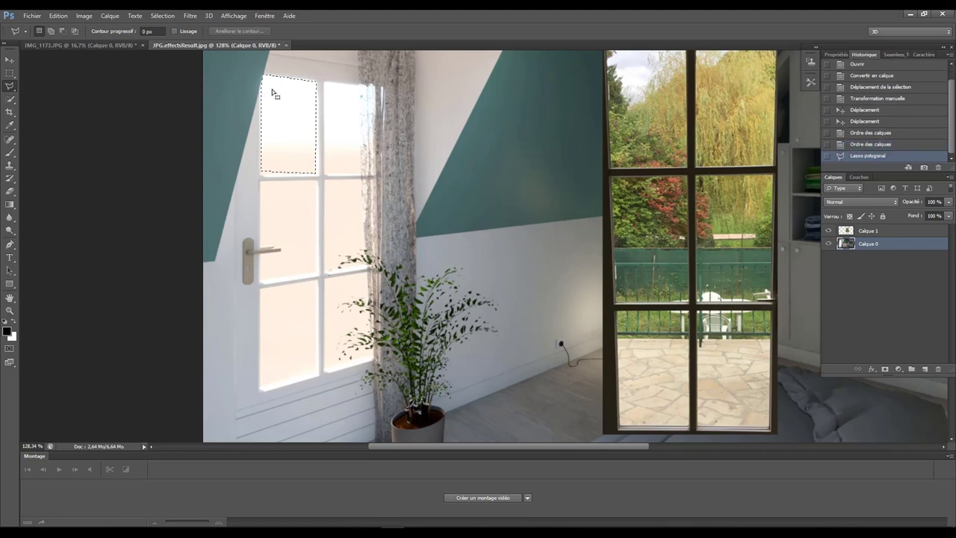
key(Delete)
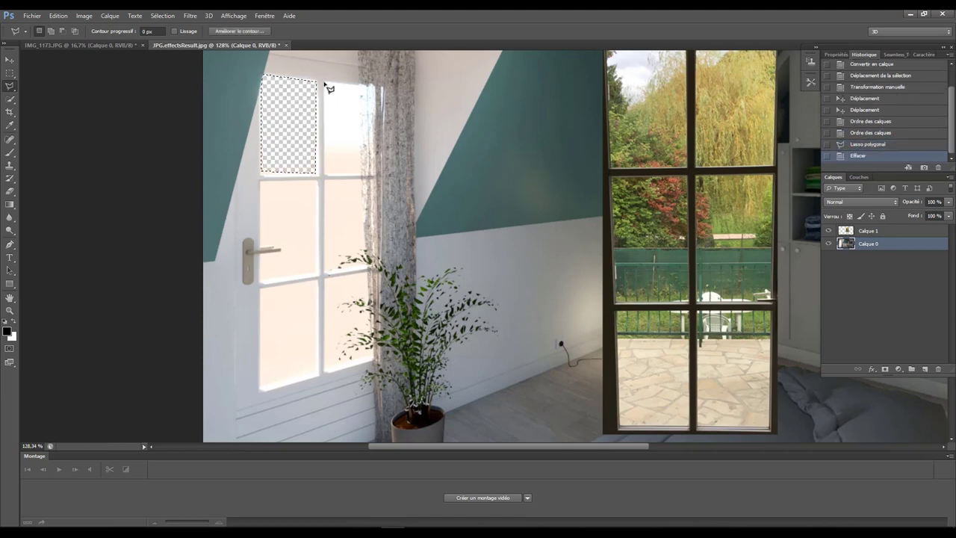
Step: Erase the window's top-right pane to transparency the same way
click(324, 82)
click(359, 85)
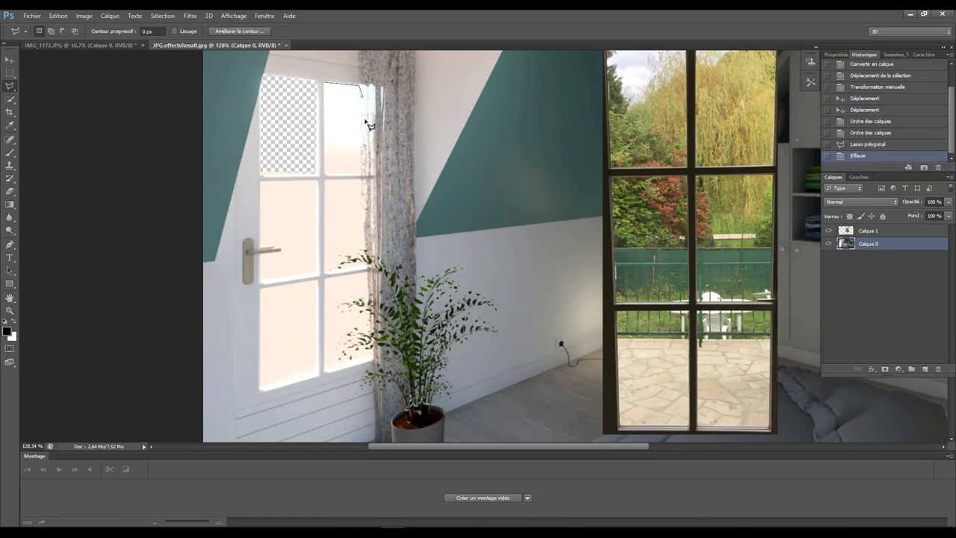
click(359, 173)
click(325, 174)
click(325, 83)
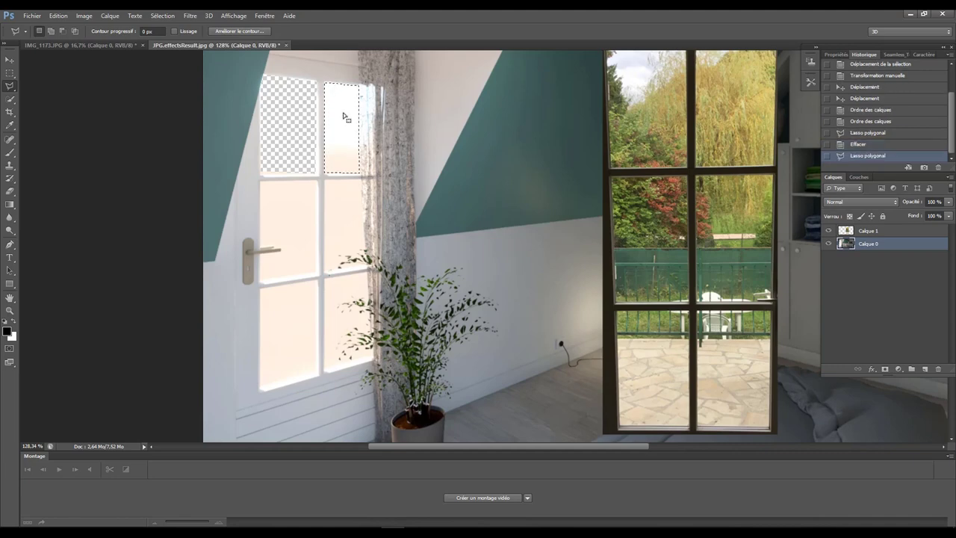
key(Delete)
Step: Place the garden layer beneath Calque 0 and slide it left behind the erased panes
click(9, 60)
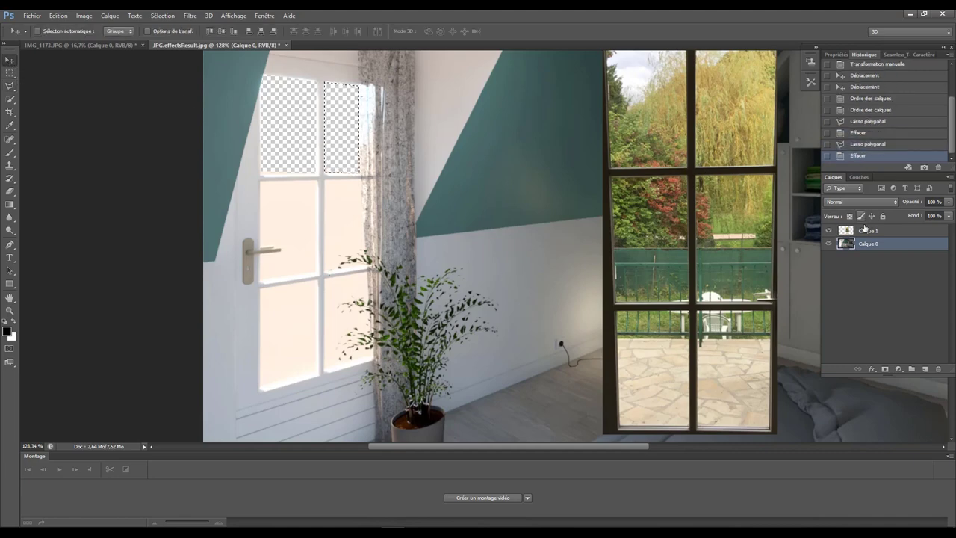
drag(865, 228, 864, 250)
mouse_move(728, 190)
mouse_down()
mouse_move(380, 218)
mouse_move(316, 236)
mouse_up()
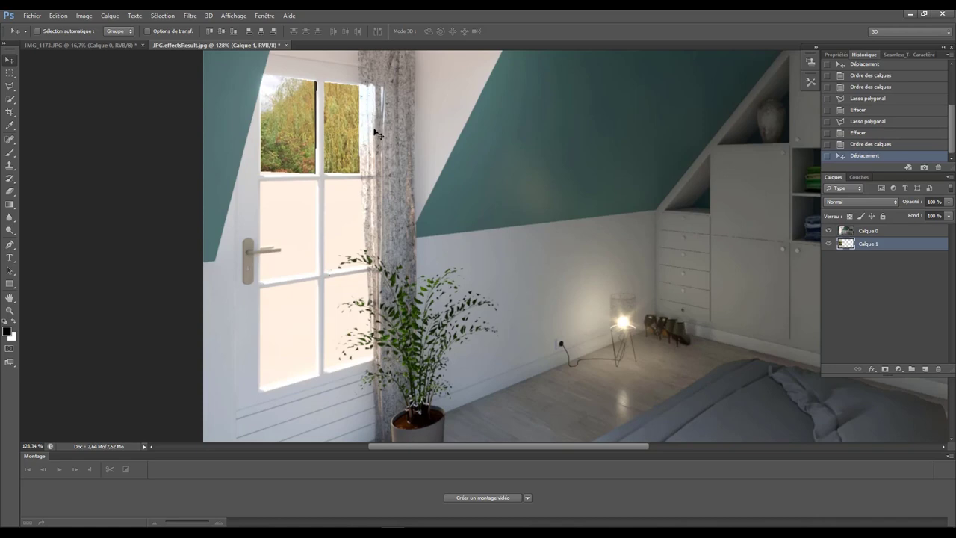
Step: Add a Levels adjustment layer, Niveaux 1, and brighten its midtones
click(899, 369)
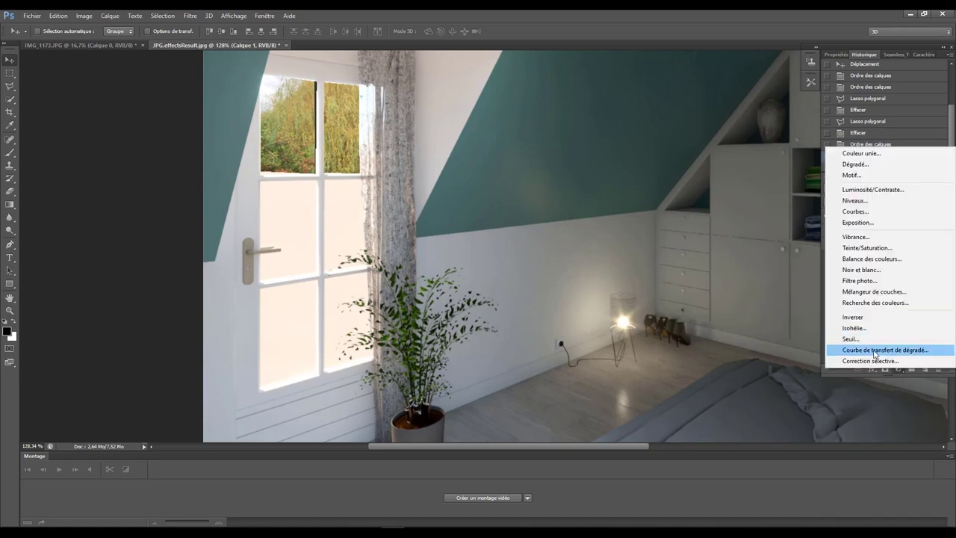
click(864, 202)
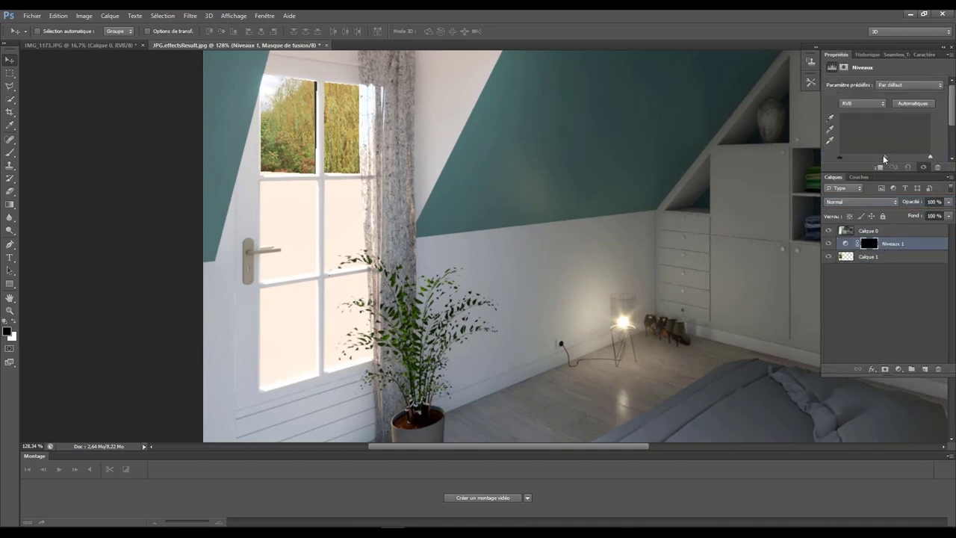
mouse_move(883, 157)
mouse_down()
mouse_move(861, 158)
mouse_move(905, 158)
mouse_up()
Step: Brighten the Calque 1 garden photo with Image > Réglages > Niveaux, midtones to about 3,03
click(870, 258)
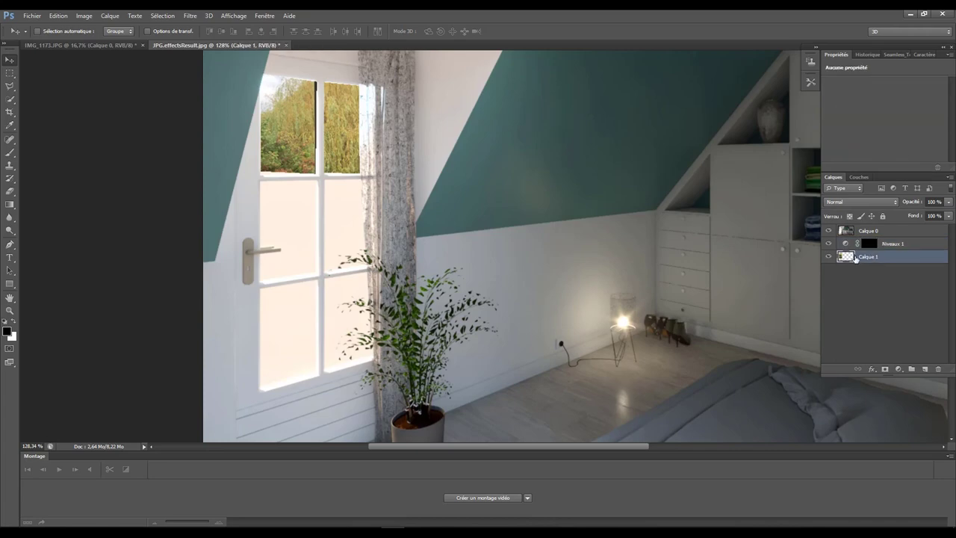
click(83, 15)
mouse_move(94, 41)
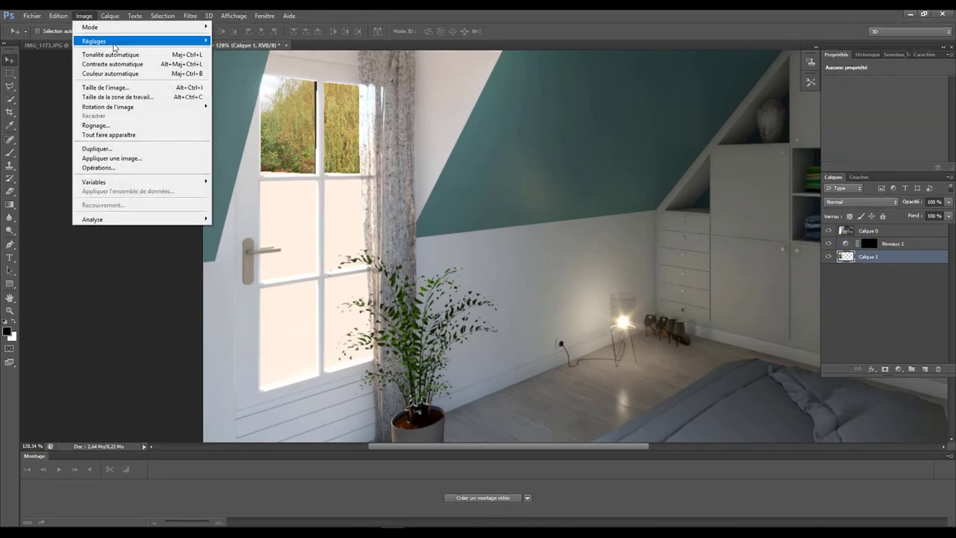
click(233, 53)
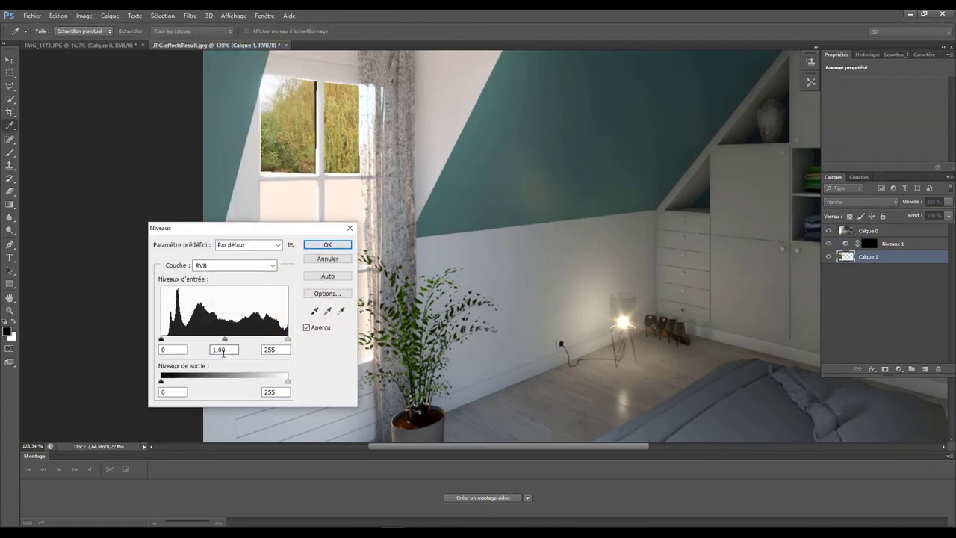
drag(224, 340, 180, 340)
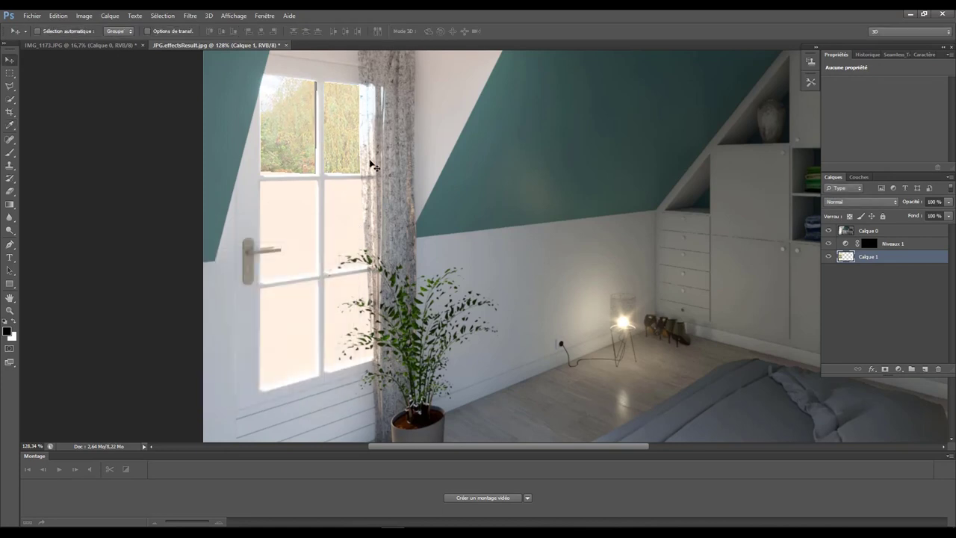
click(10, 310)
drag(363, 259, 387, 257)
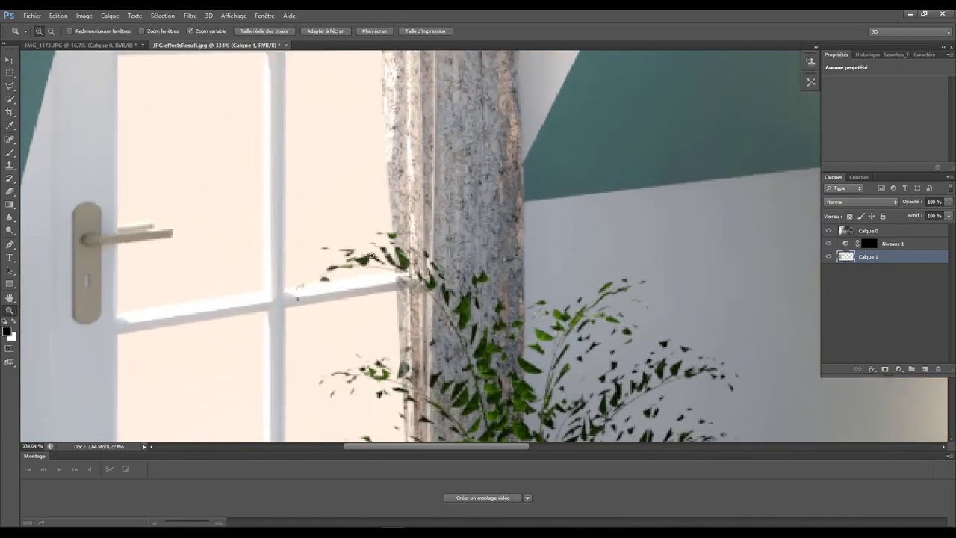
click(10, 86)
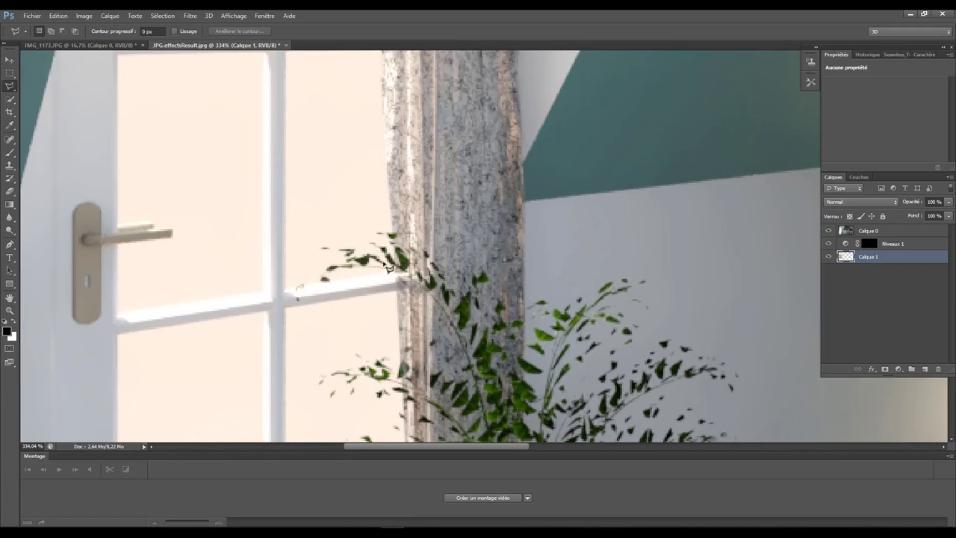
click(360, 255)
click(358, 222)
key(Escape)
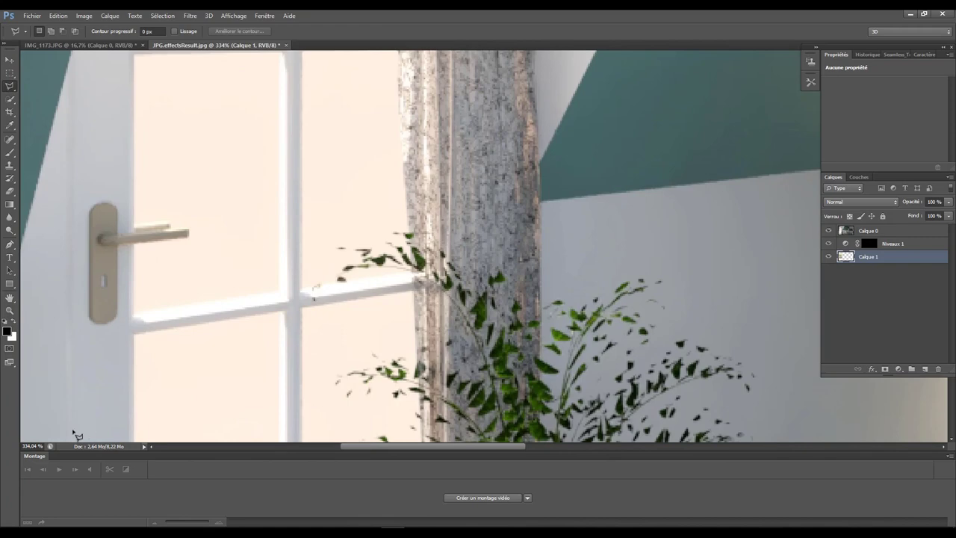
click(9, 313)
drag(354, 278, 440, 309)
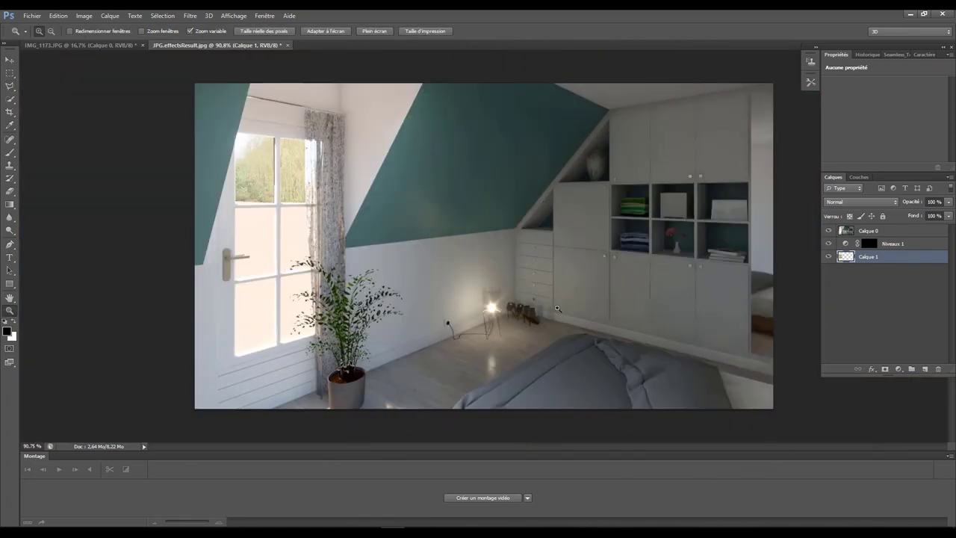
key(alt+Tab)
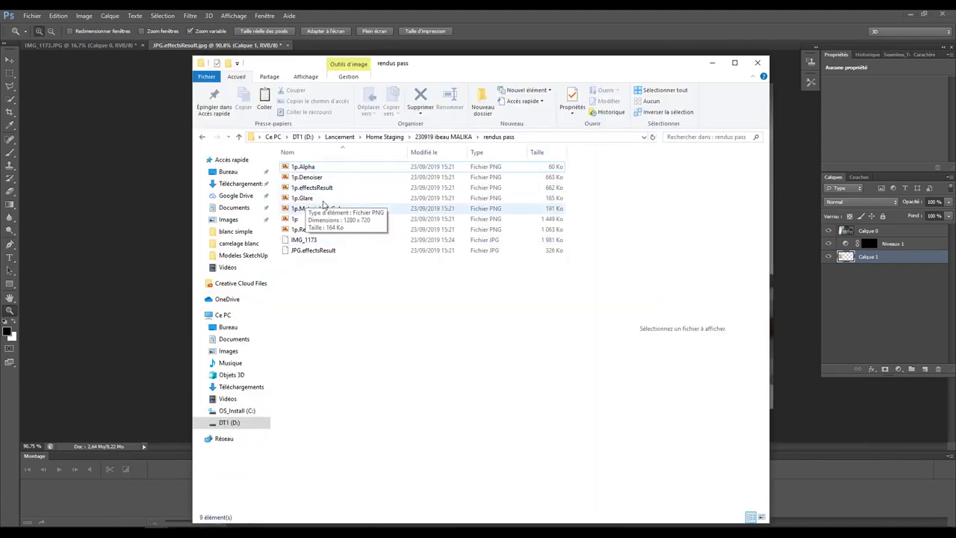
Step: Open 1p.effectsResult.png in Photoshop by dragging it from File Explorer onto the tab bar
drag(320, 188, 555, 33)
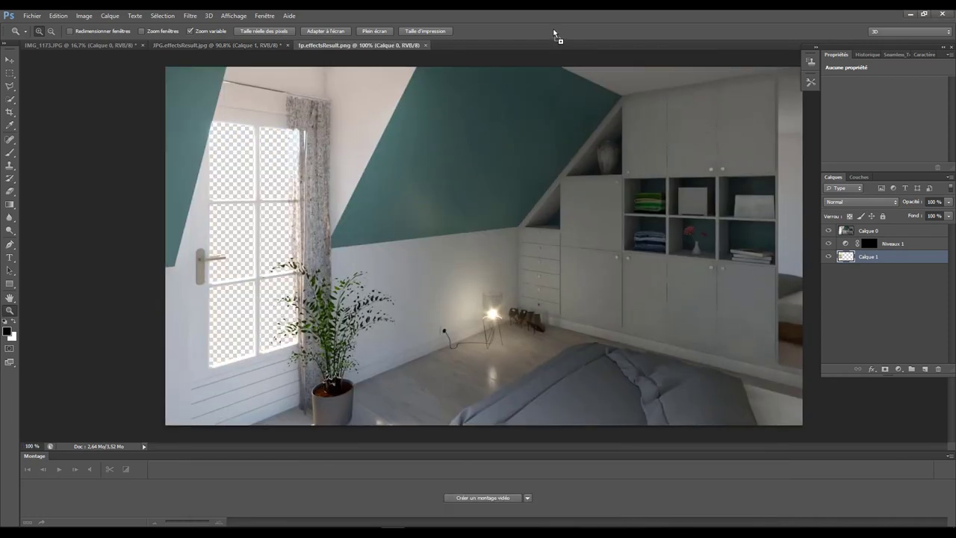
click(6, 60)
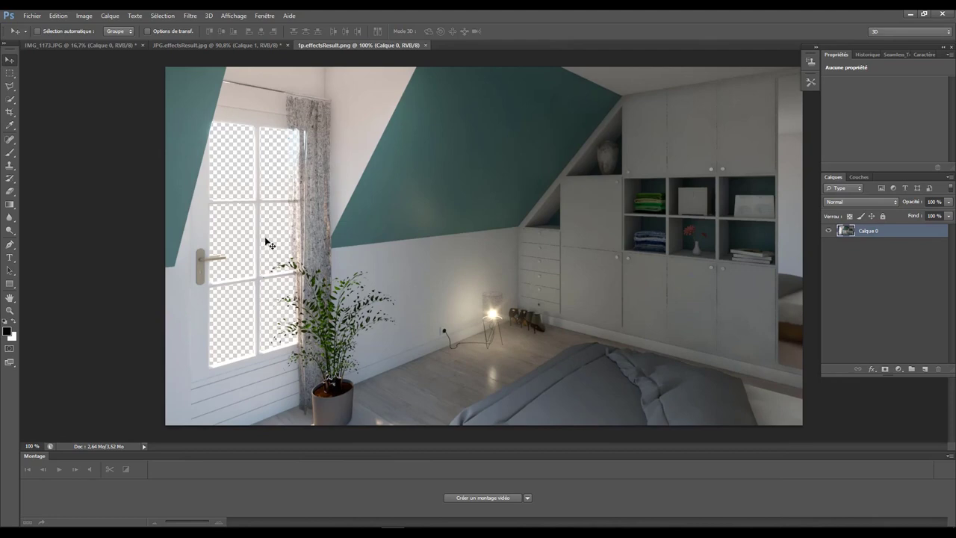
Step: Cycle through the IMG_1173, JPG.effectsResult and 1p.effectsResult tabs, ending on JPG.effectsResult.jpg
click(92, 45)
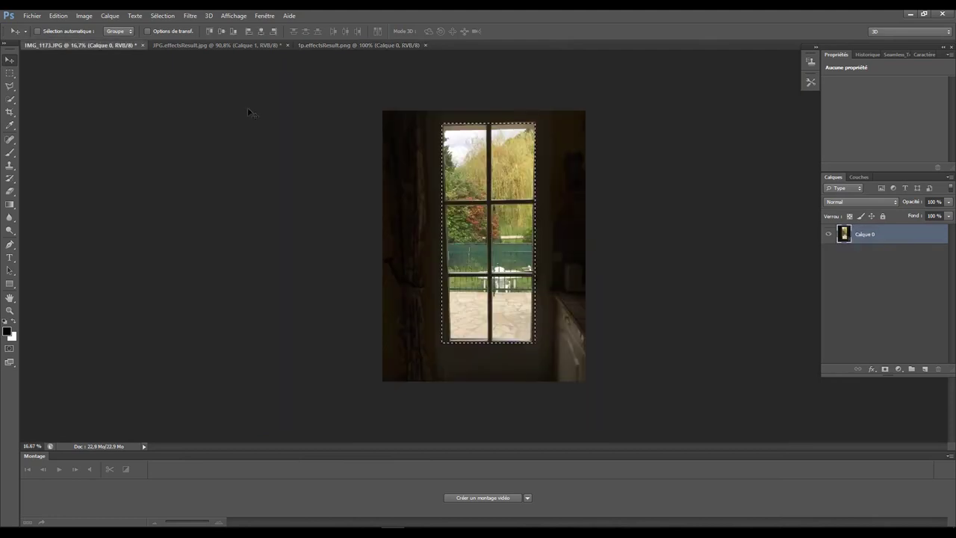
click(221, 46)
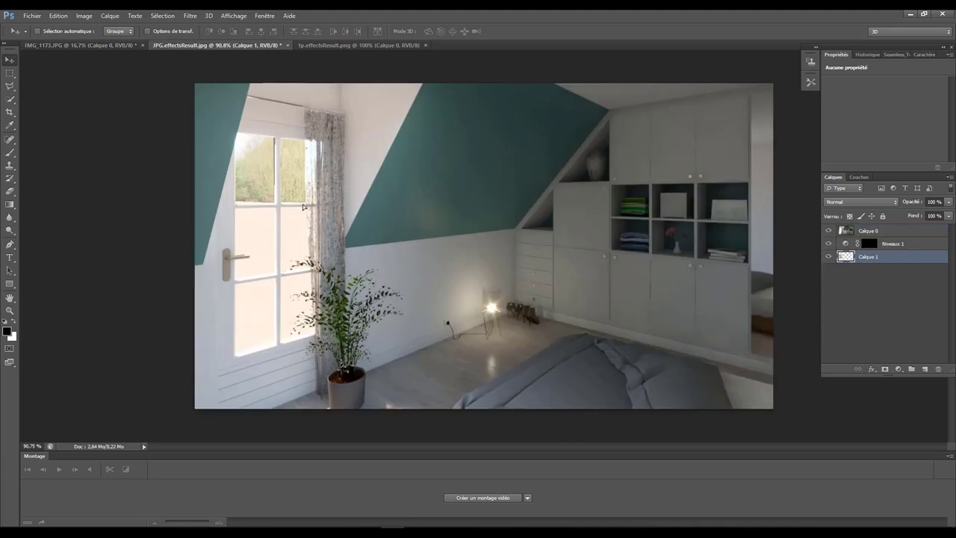
click(357, 46)
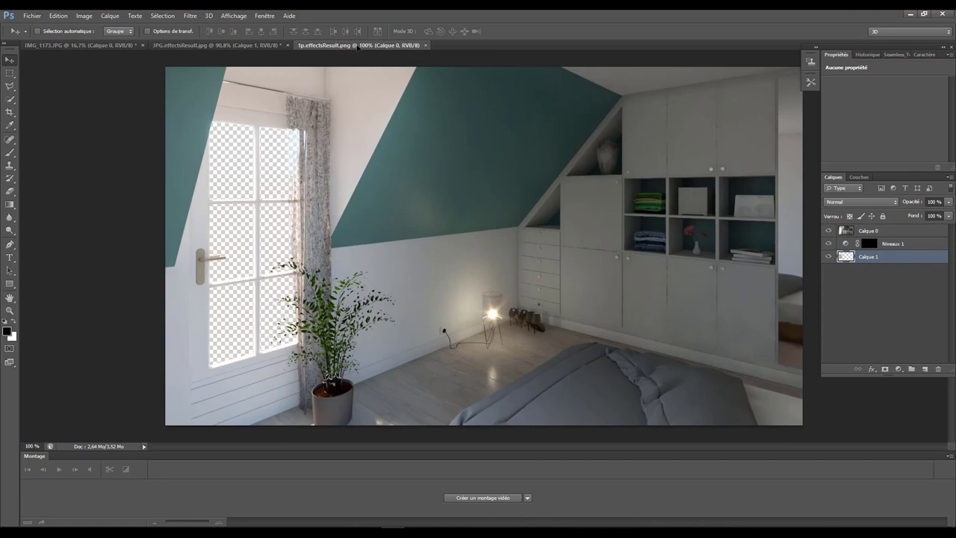
click(170, 46)
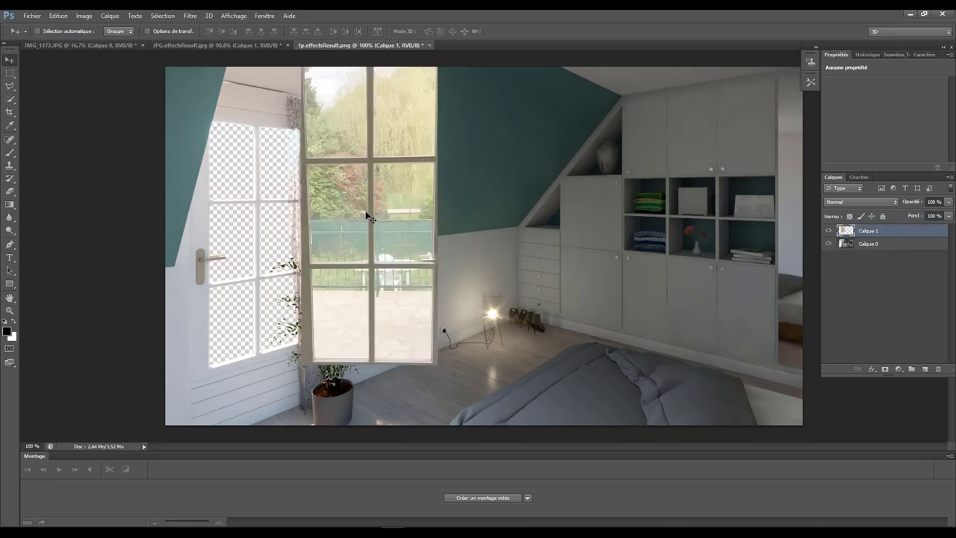
Step: Copy the garden photo into 1p.effectsResult, position it over the window, and place it beneath the render
mouse_move(338, 49)
mouse_down()
mouse_move(304, 244)
mouse_move(265, 256)
mouse_up()
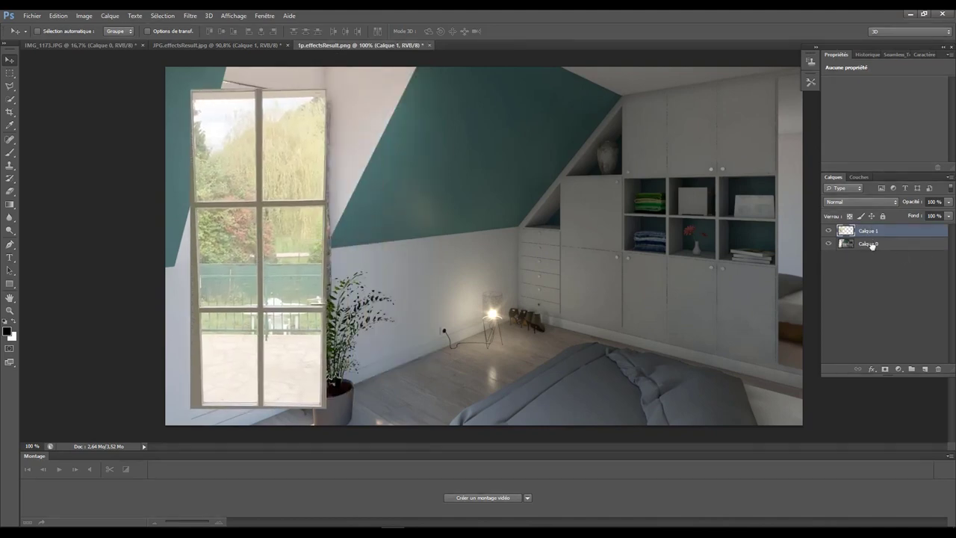
drag(872, 245, 867, 228)
drag(274, 256, 269, 246)
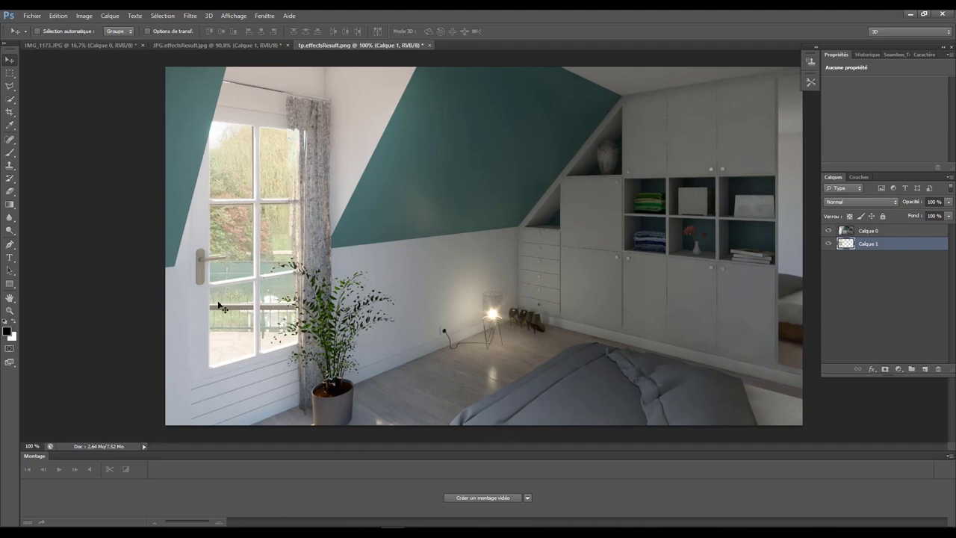
Step: Zoom in on the window, plant and curtain edges to check the composite, then zoom back out
click(10, 310)
mouse_move(273, 299)
mouse_down()
mouse_move(309, 306)
mouse_move(306, 294)
mouse_up()
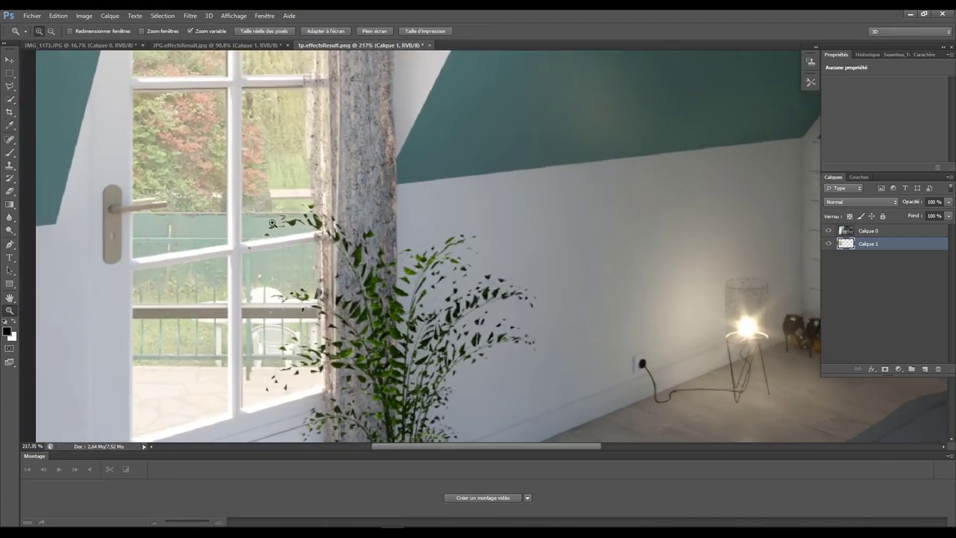
mouse_move(214, 139)
mouse_down()
mouse_move(299, 149)
mouse_move(233, 228)
mouse_move(247, 341)
mouse_move(256, 314)
mouse_up()
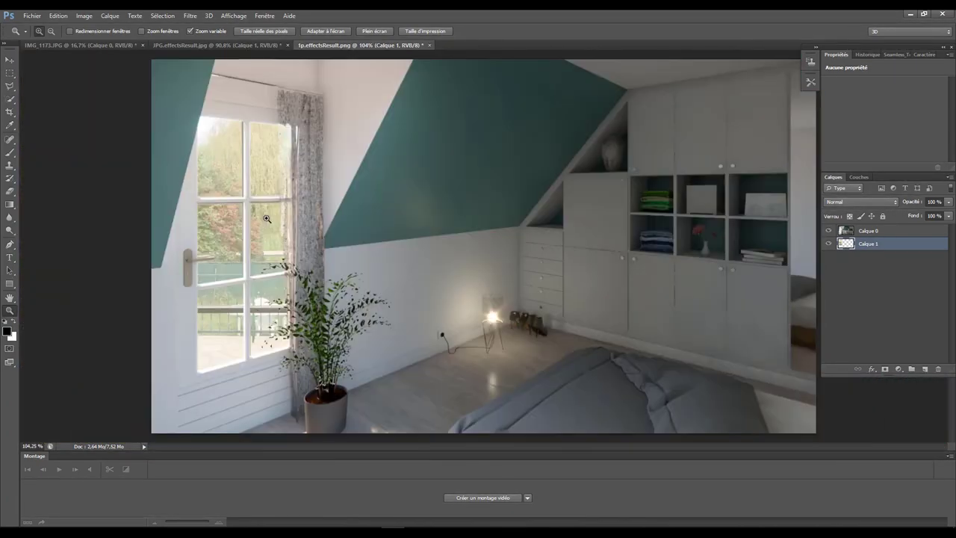
drag(283, 222, 312, 275)
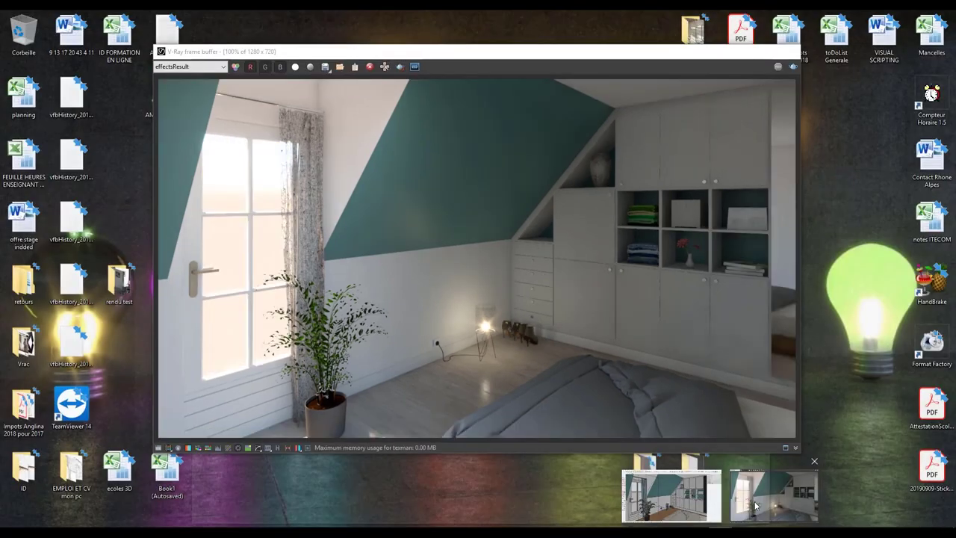
click(773, 493)
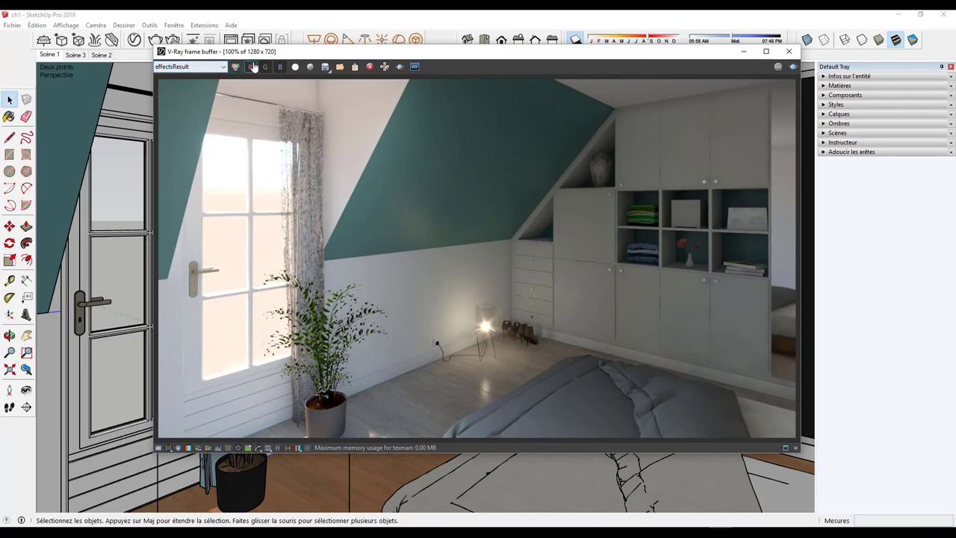
Step: Compare the render's Alpha channel with the effectsResult colour render in the V-Ray frame buffer
click(296, 69)
click(296, 69)
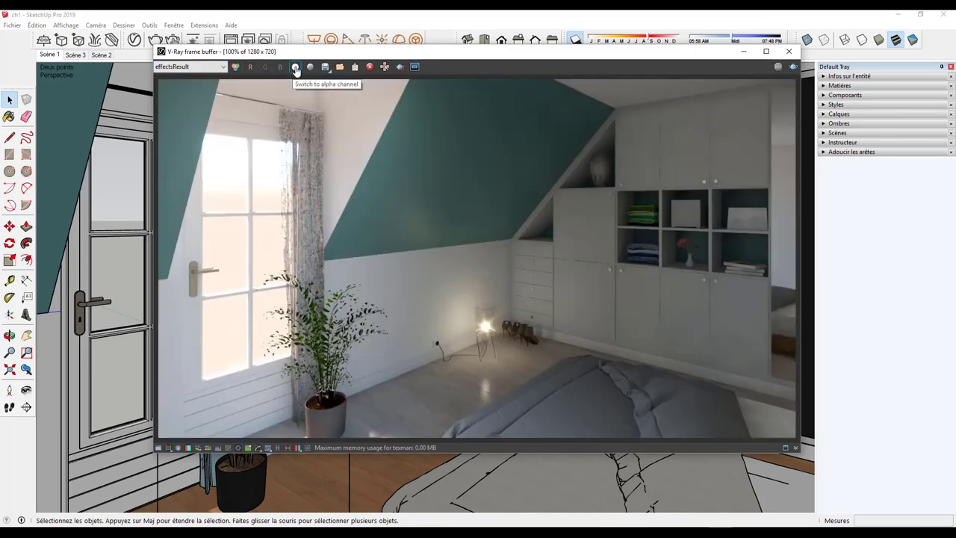
click(200, 68)
click(166, 84)
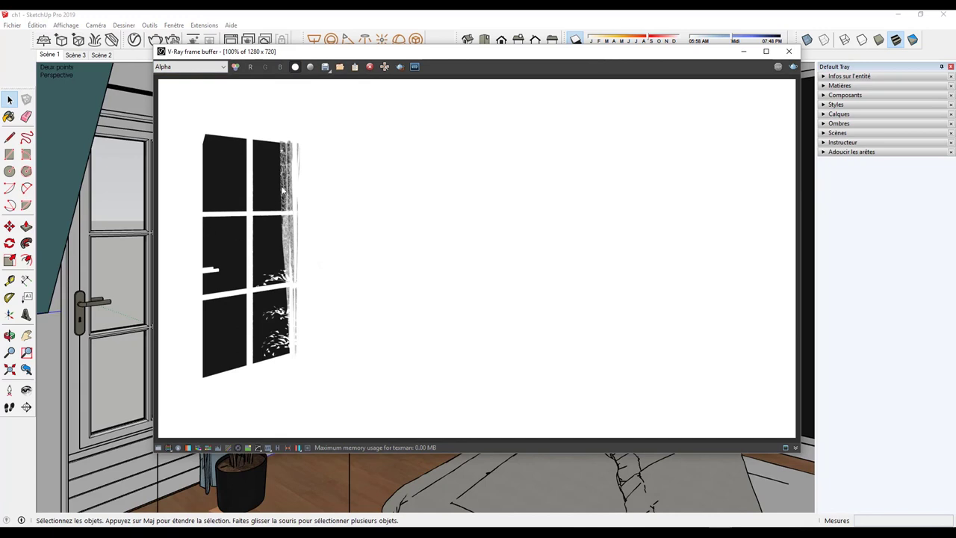
click(295, 68)
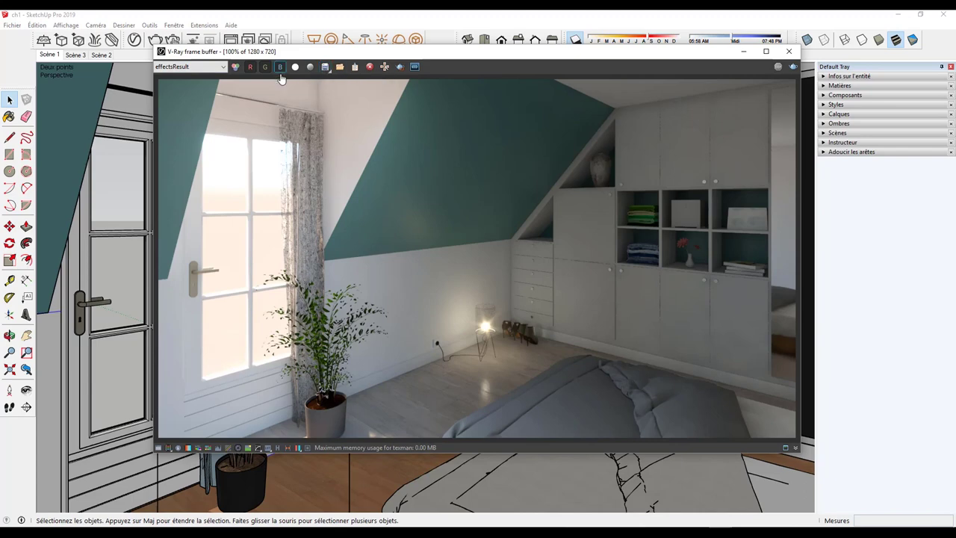
Step: Show the Alpha channel, cancel a save, return to the colour render, and move the render window aside
click(294, 67)
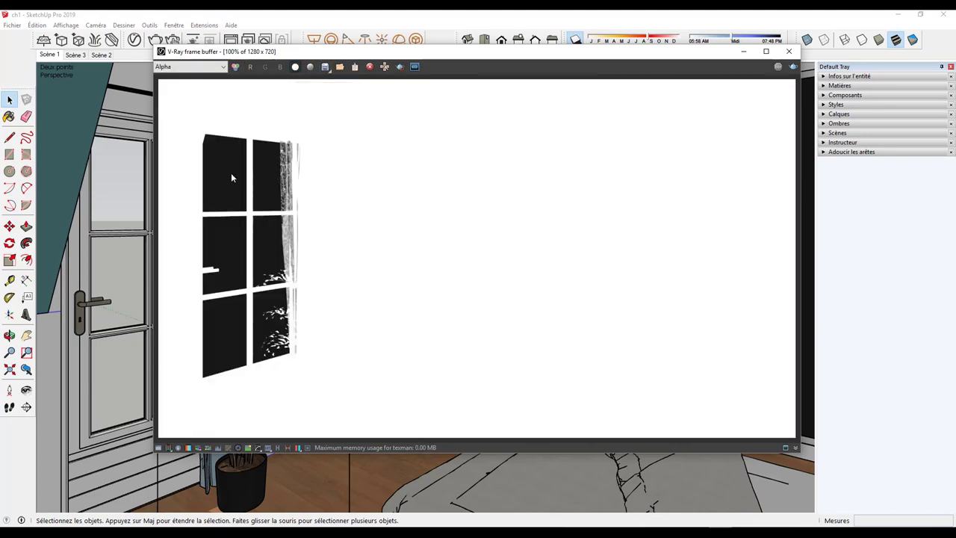
click(325, 67)
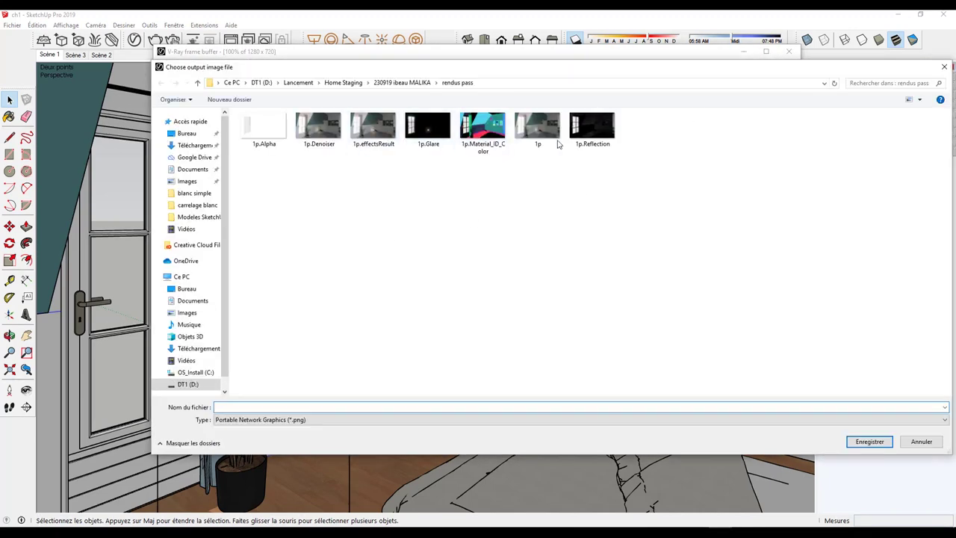
click(943, 68)
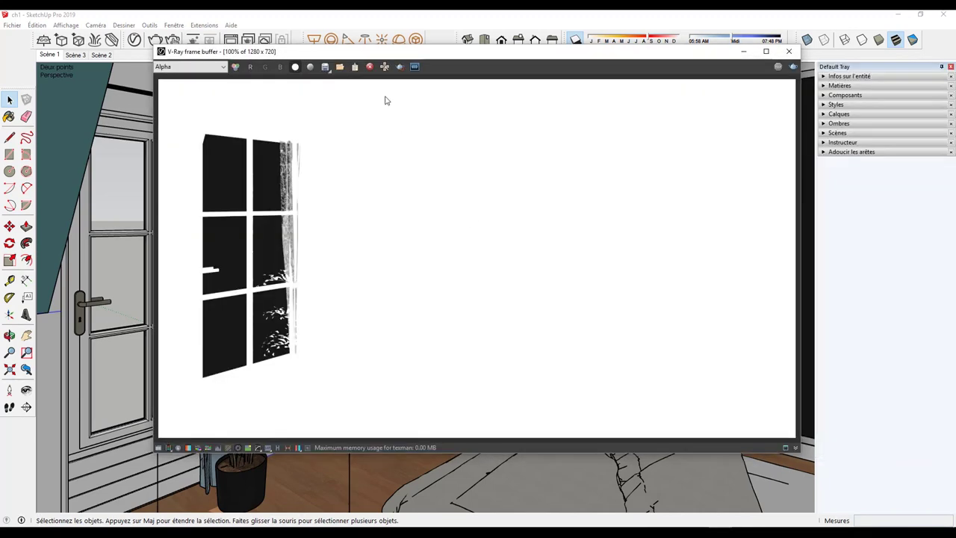
click(295, 66)
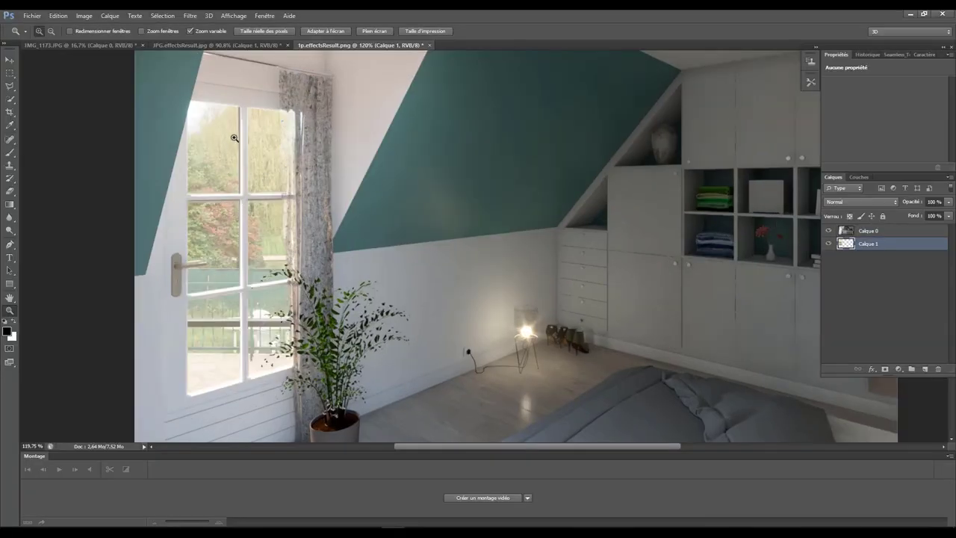
click(917, 13)
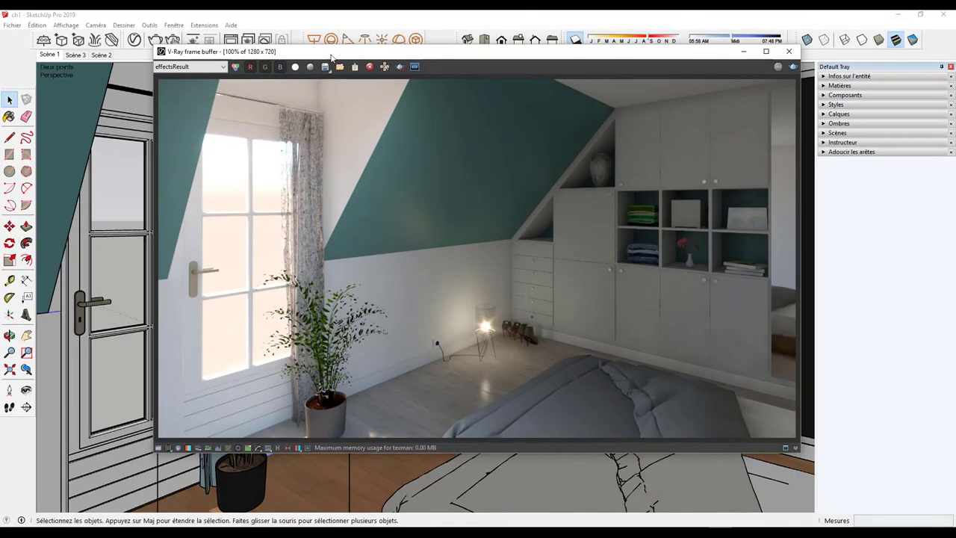
drag(331, 57, 485, 74)
Step: Toggle the frame buffer between Alpha and colour, then move it and the rendus pass folder aside
click(448, 83)
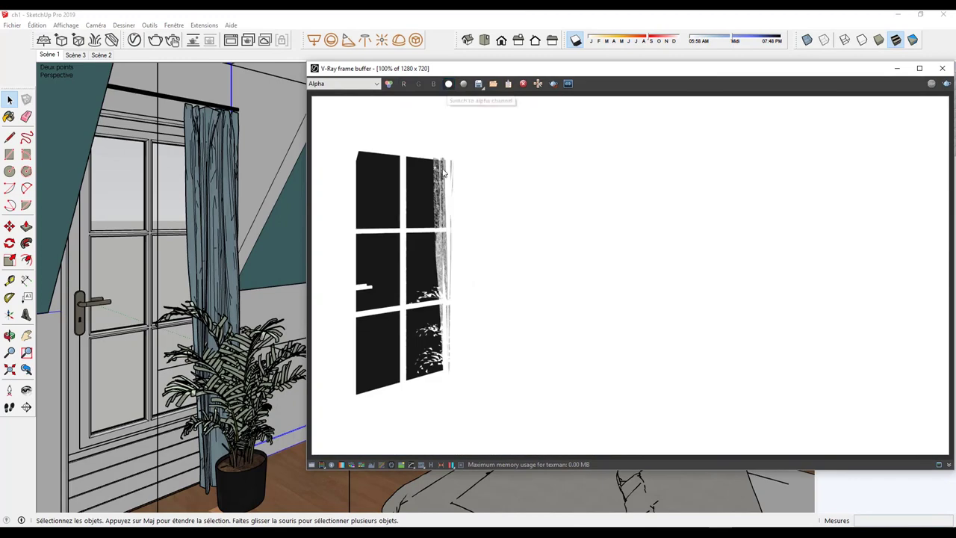
click(449, 83)
click(448, 83)
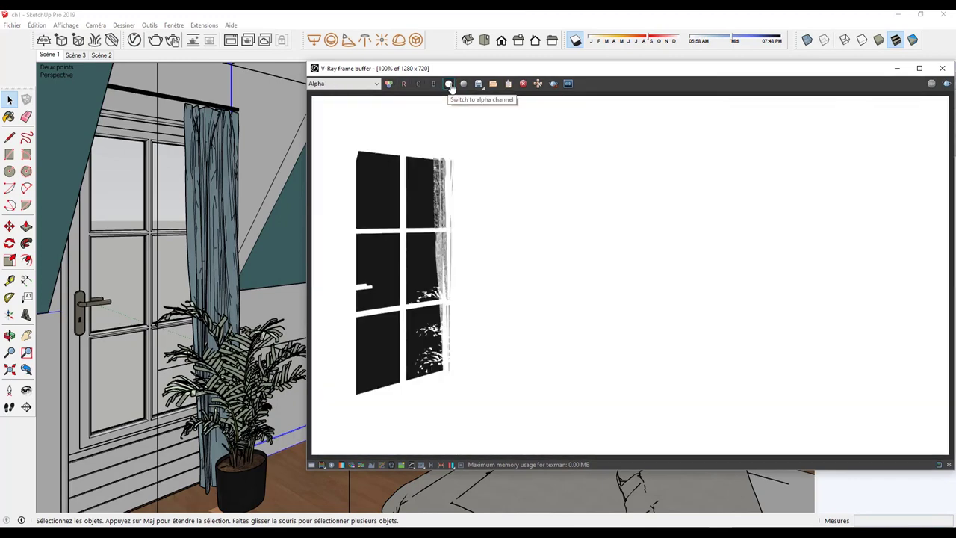
click(448, 83)
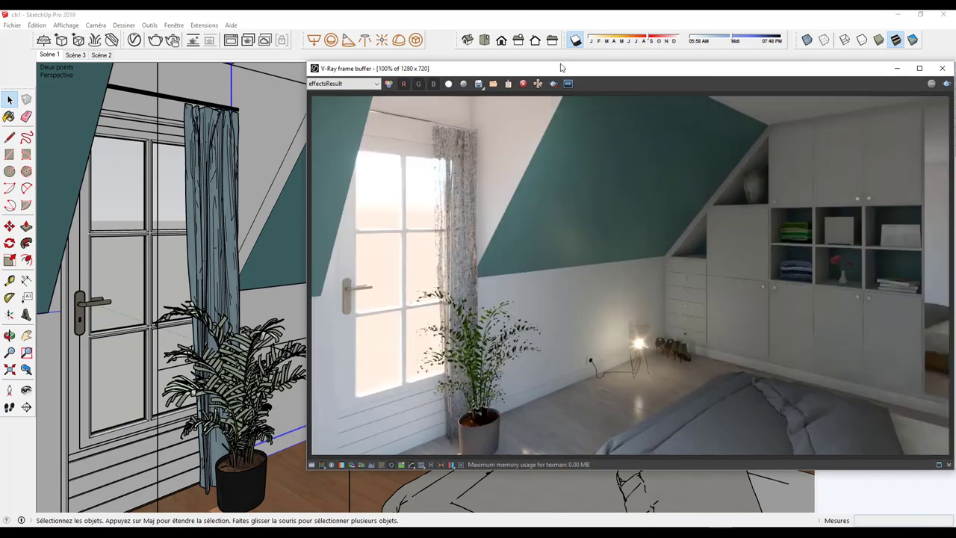
drag(562, 68, 305, 87)
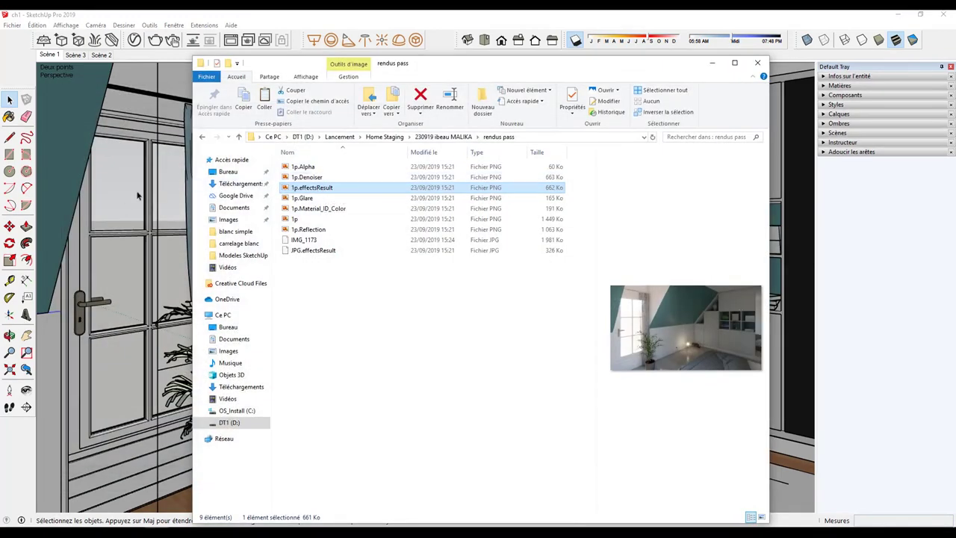
mouse_move(429, 64)
mouse_down()
mouse_move(597, 54)
mouse_move(594, 42)
mouse_up()
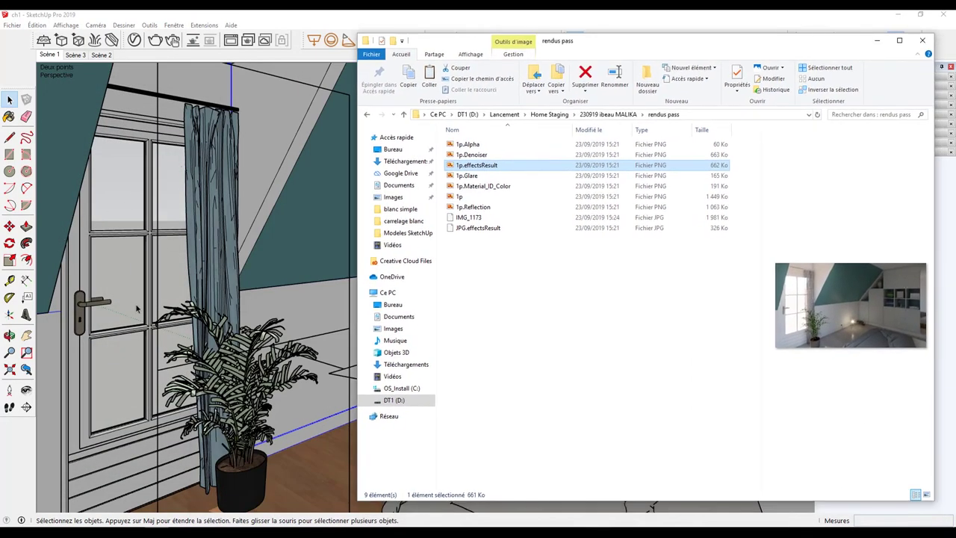
Step: Eyedrop the window glass in Matières and open Glass_Window_Neutral in the V-Ray Asset Editor
click(923, 40)
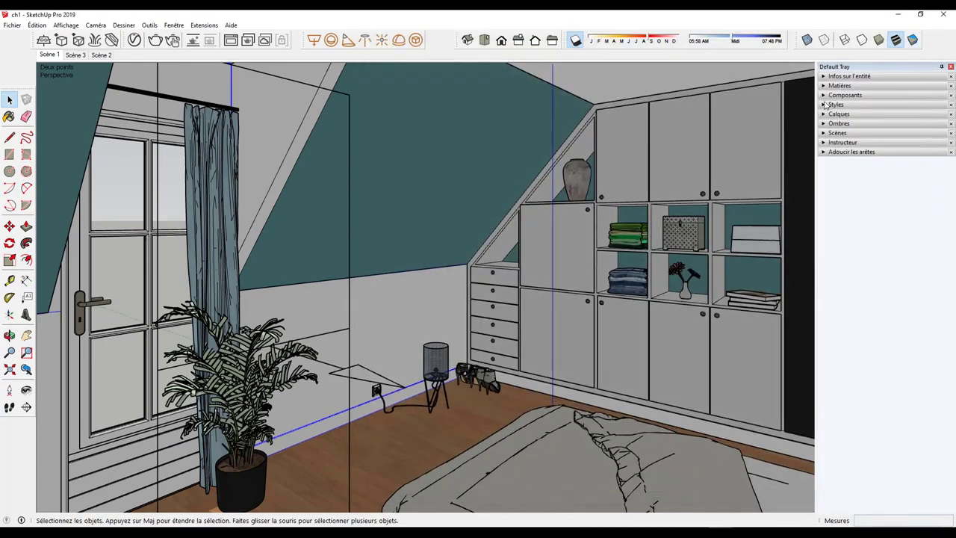
click(834, 85)
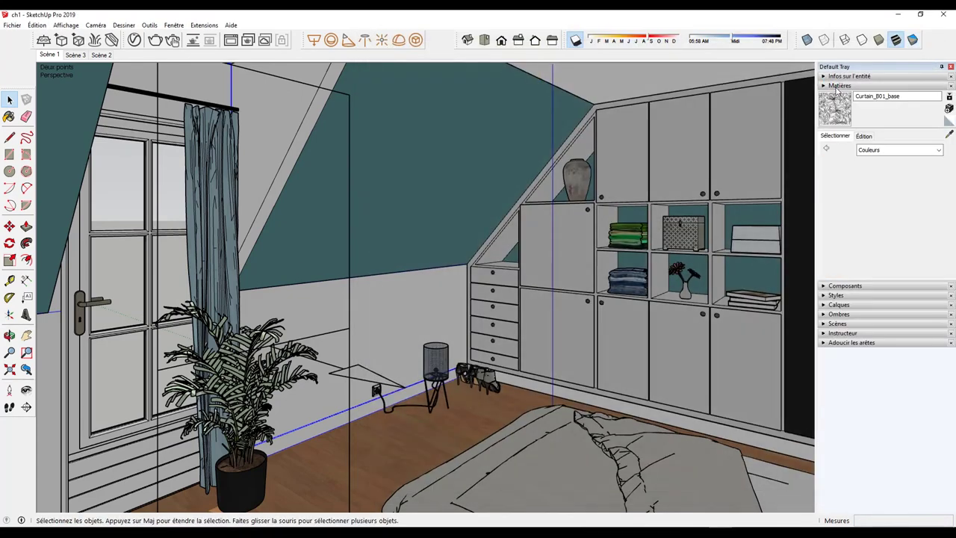
click(949, 132)
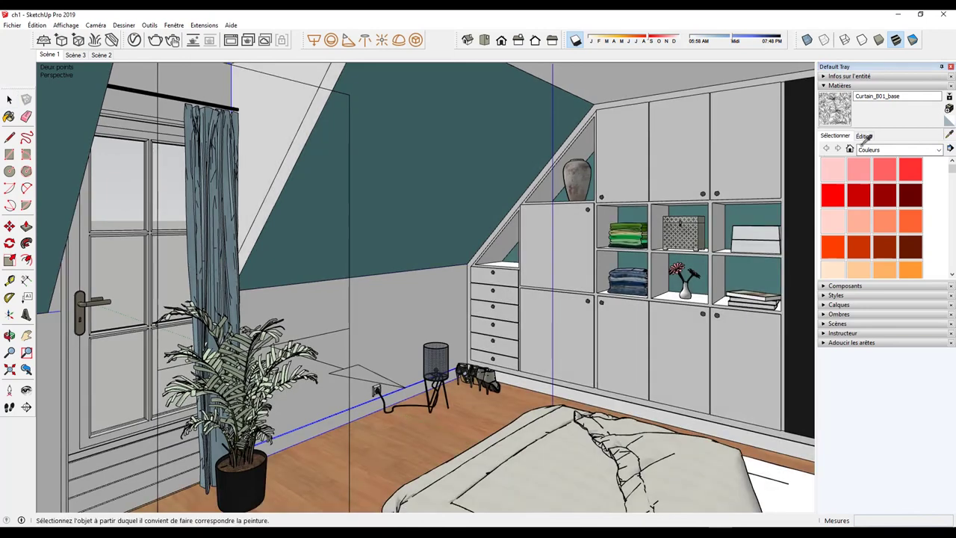
click(129, 190)
click(135, 39)
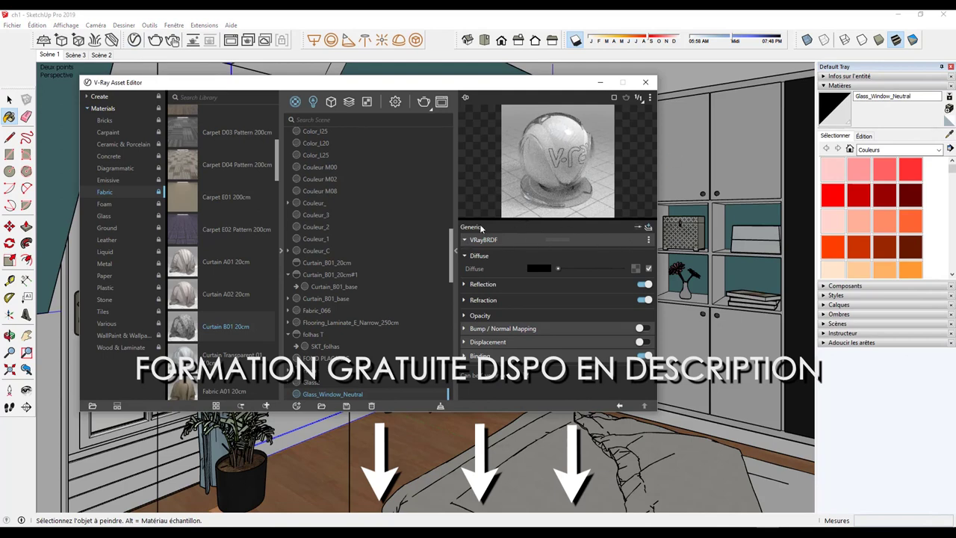
Step: Show the glass material's advanced settings and expand its Refraction section
click(638, 228)
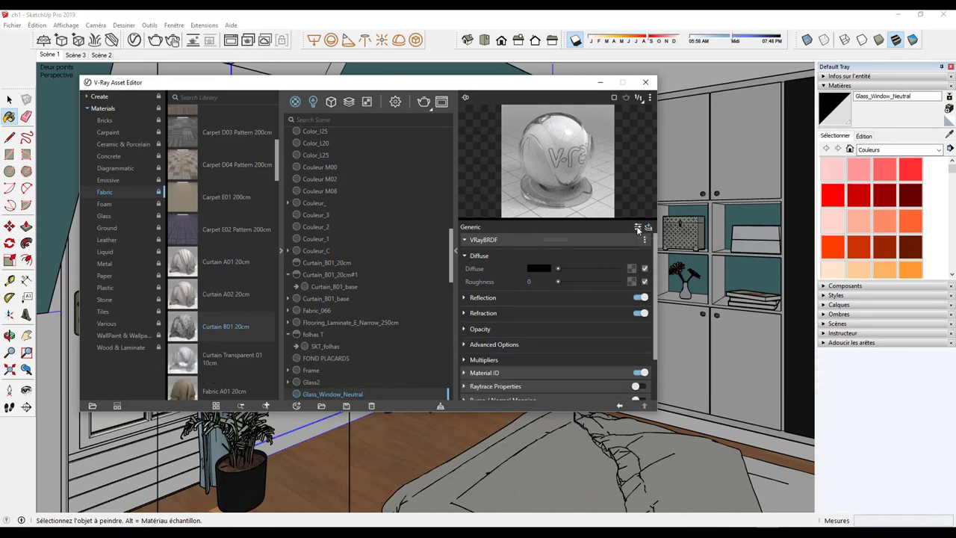
click(465, 313)
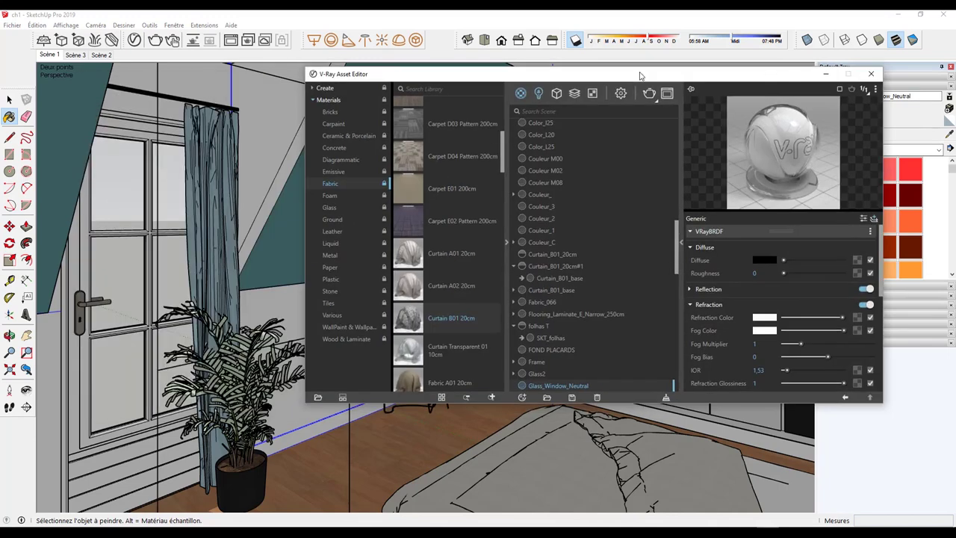
drag(419, 74, 371, 60)
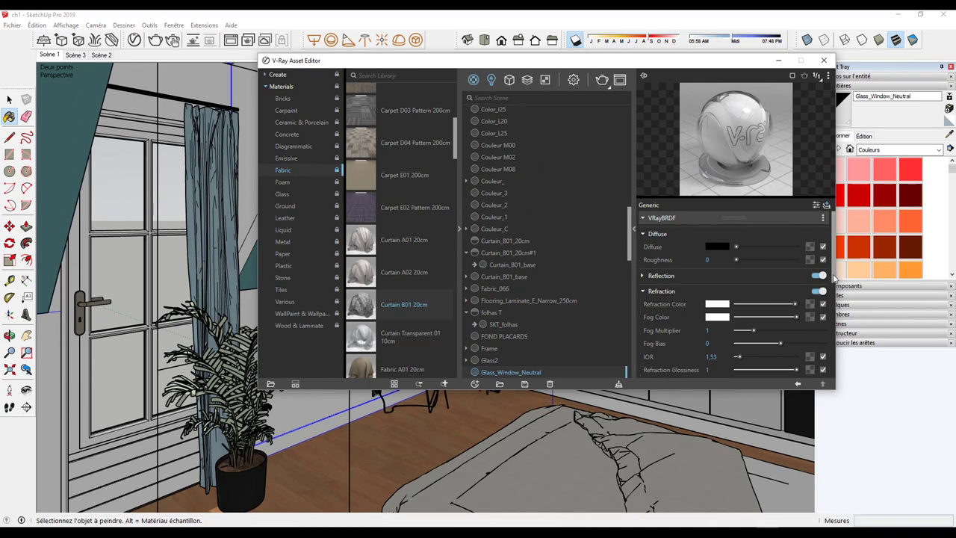
scroll(747, 298, down, 1)
scroll(747, 314, down, 1)
scroll(764, 327, down, 1)
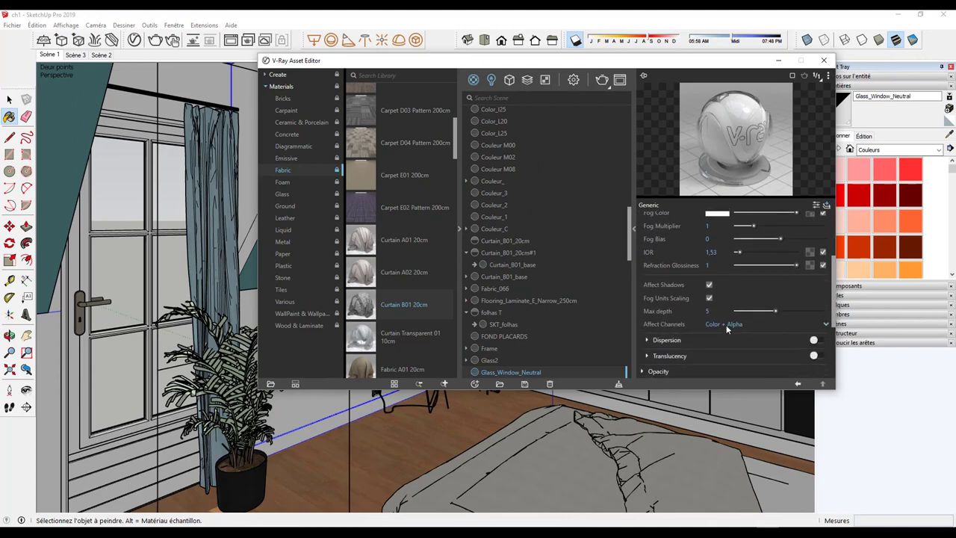
Step: Set refraction Affect Channels to Color Only, then back to Color + Alpha
click(727, 325)
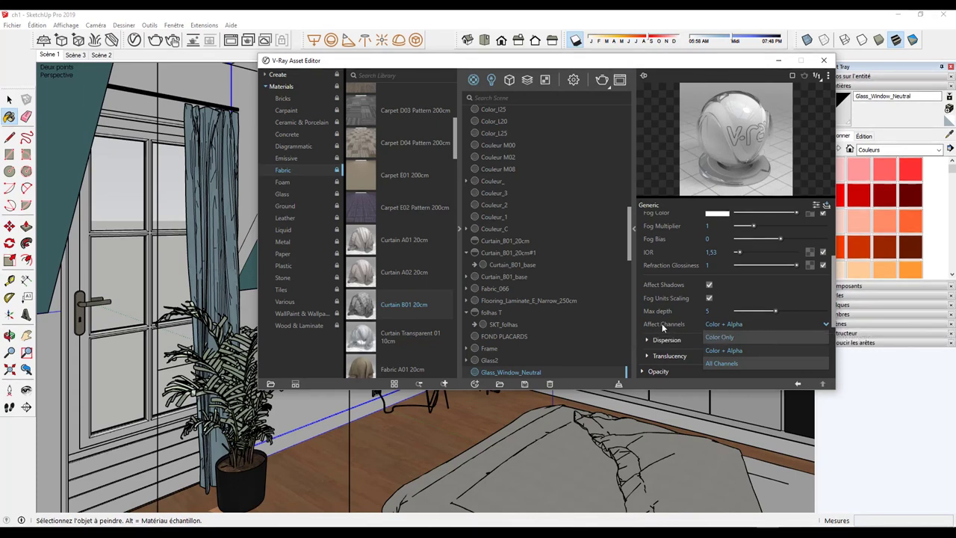
click(723, 340)
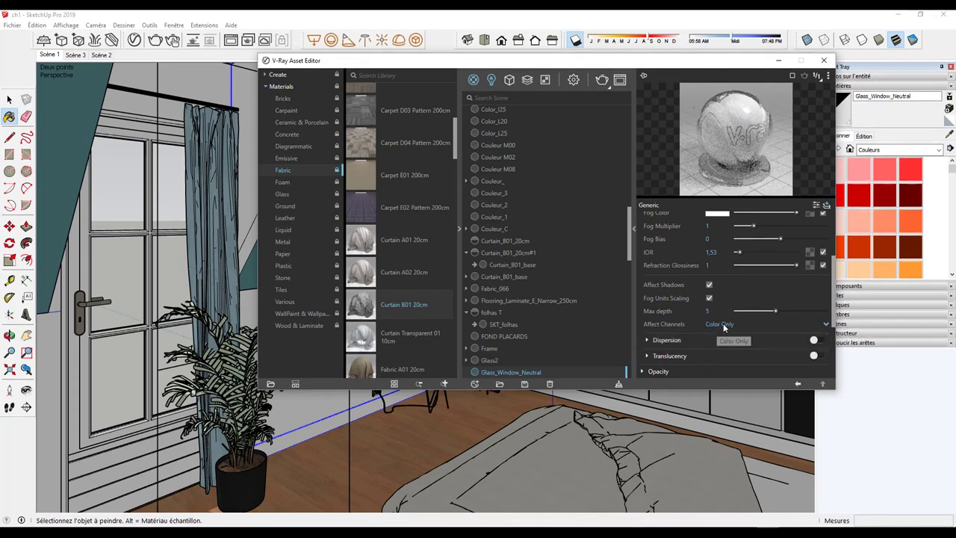
click(732, 327)
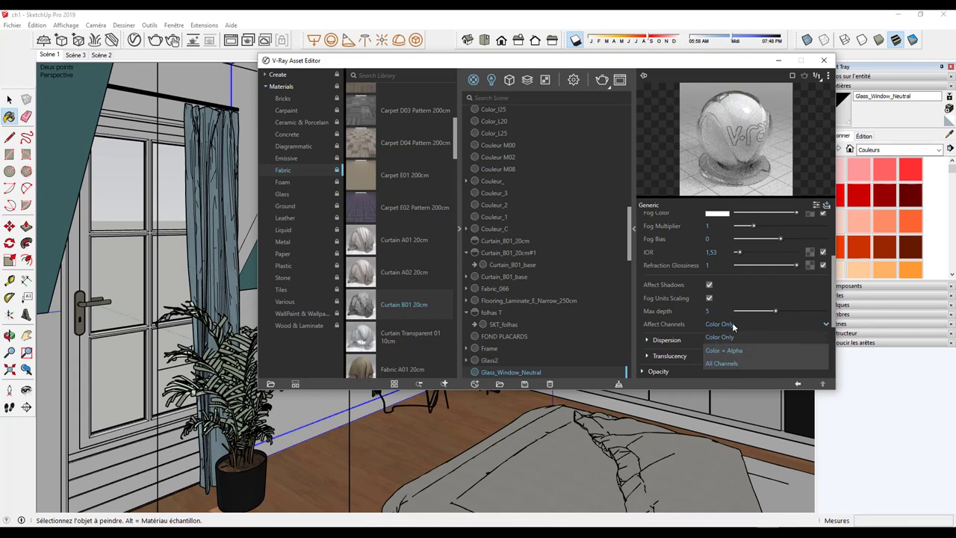
click(739, 350)
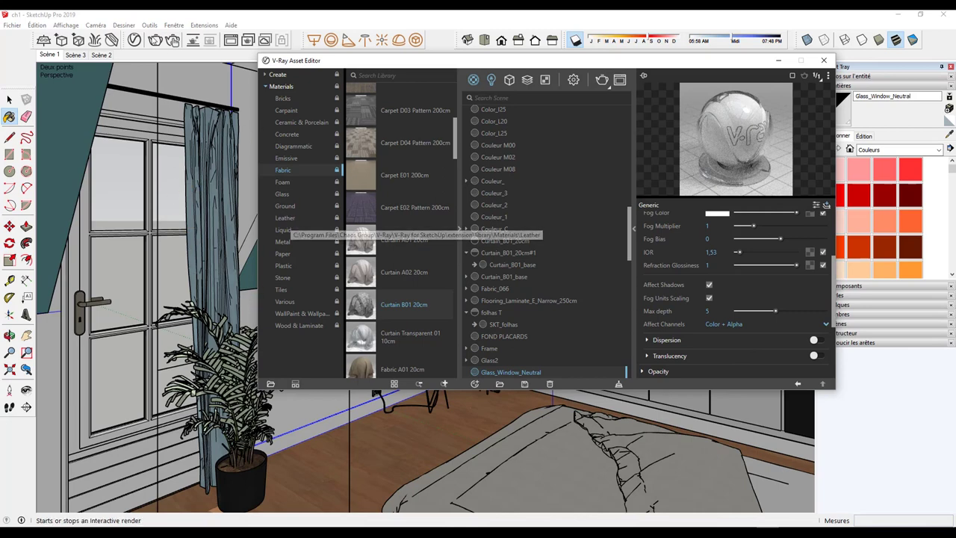
Step: View the render's Alpha channel in the frame buffer, cancel a save, and close the buffer
click(231, 40)
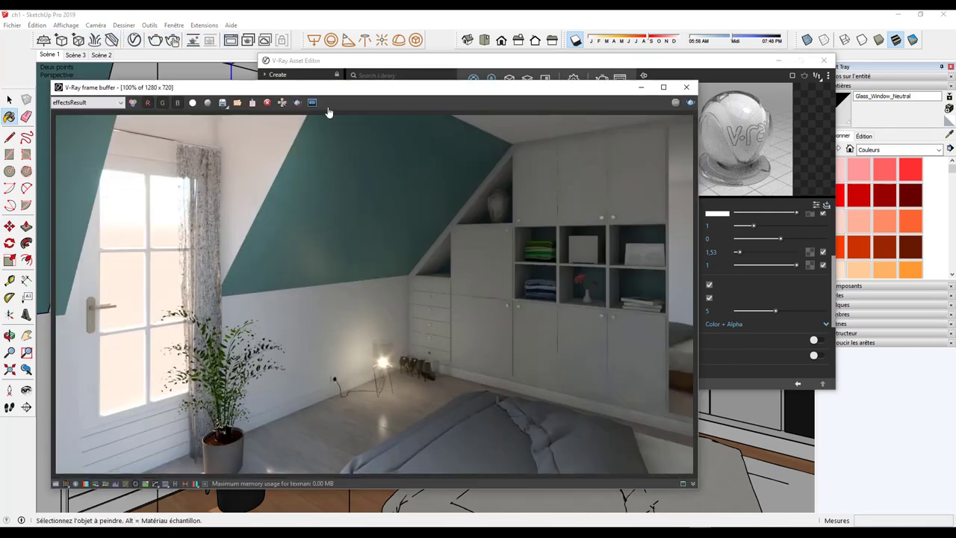
click(192, 102)
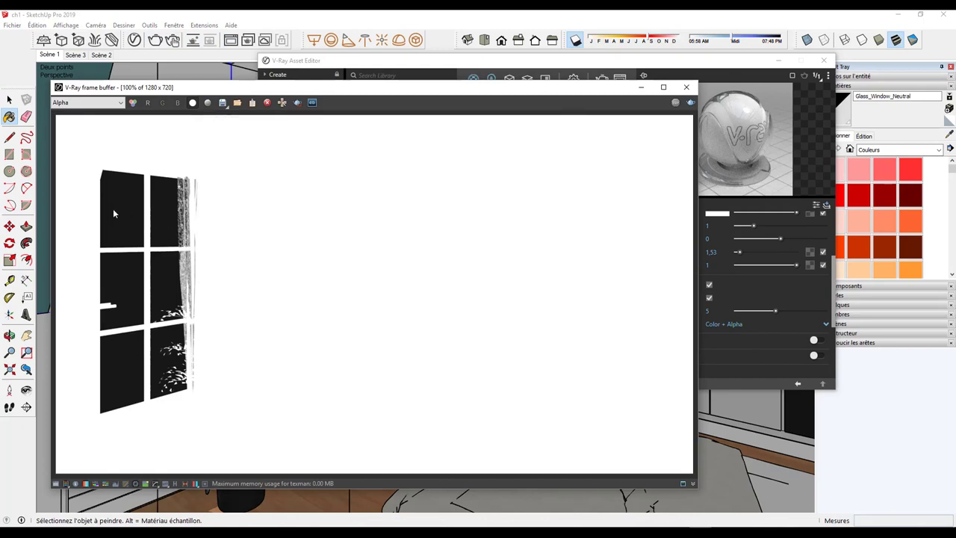
click(222, 103)
click(847, 103)
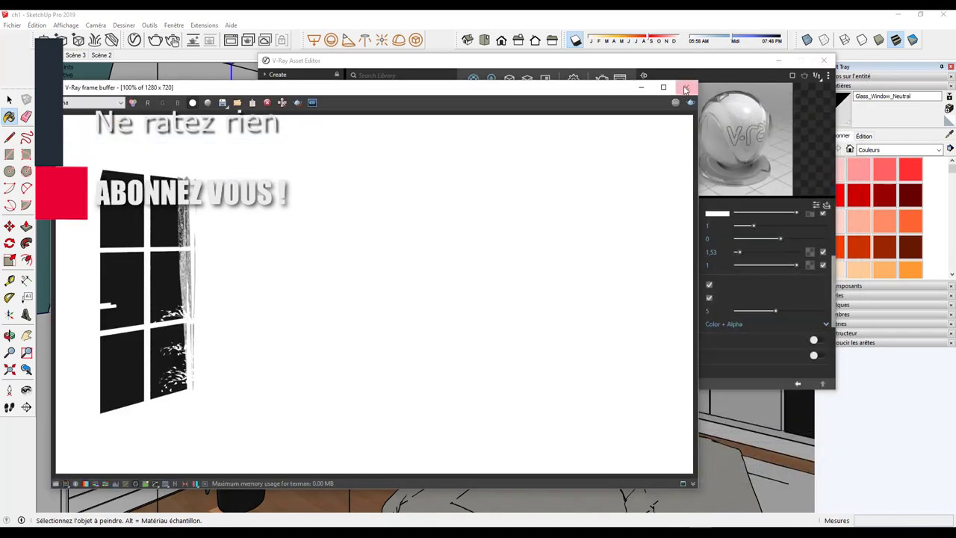
click(687, 86)
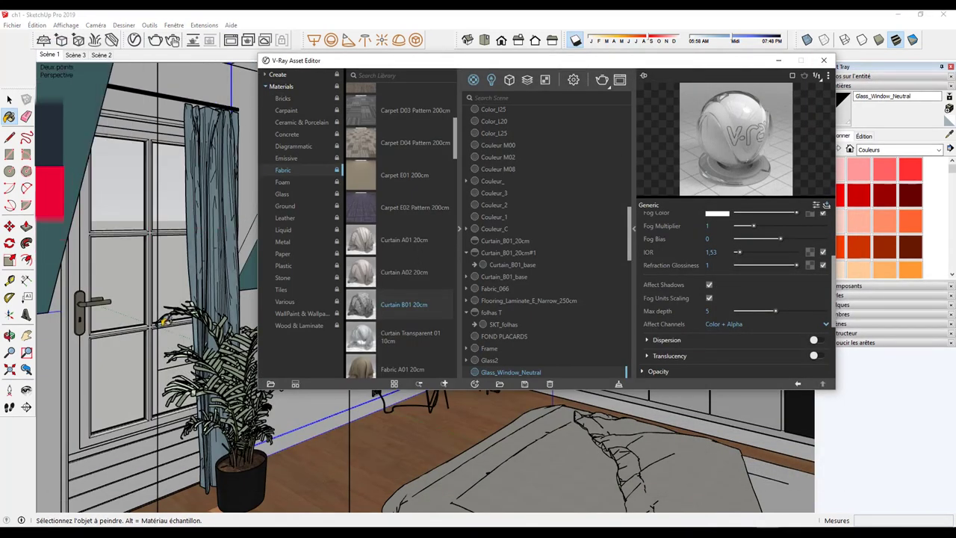
Step: Sample the curtain, keep Curtain_B01_base's Affect Channels at Color + Alpha, and close the editor
click(949, 134)
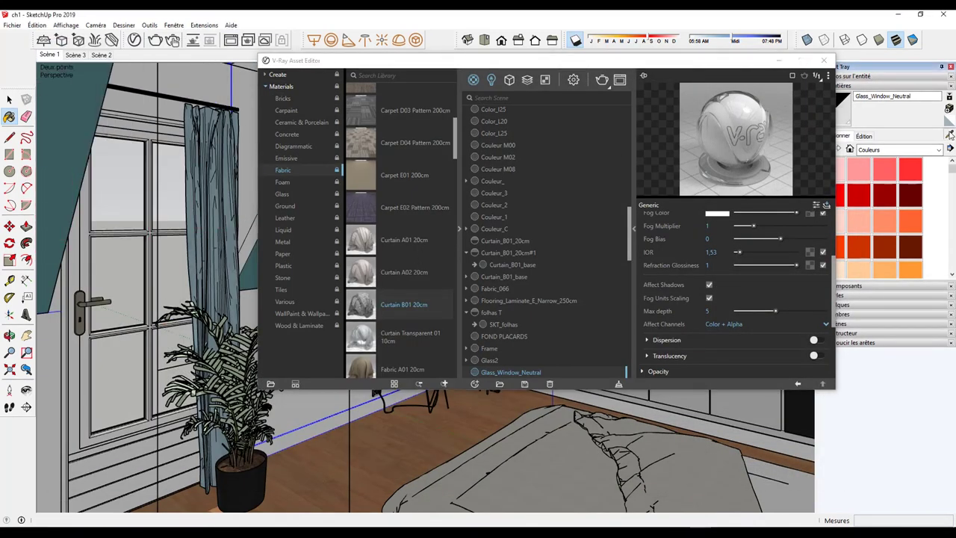
click(202, 180)
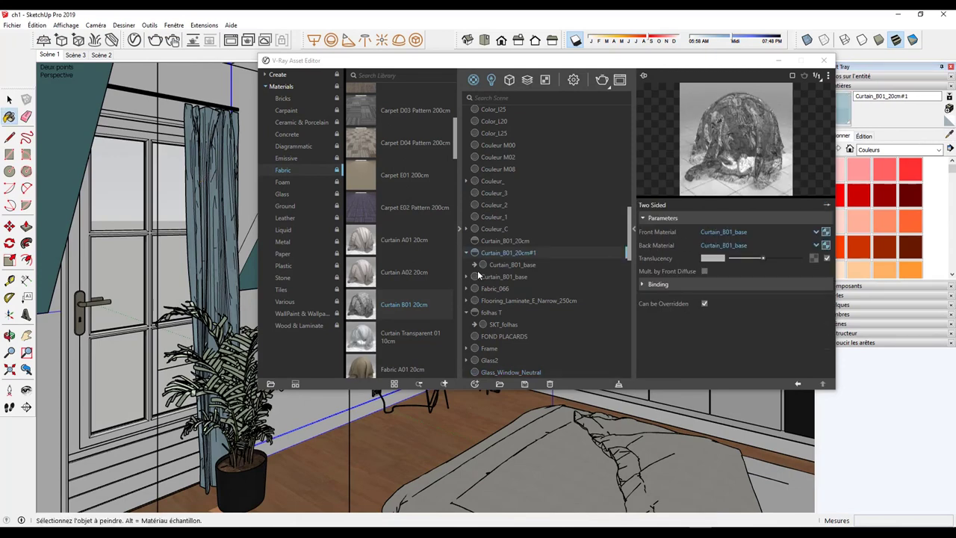
click(512, 265)
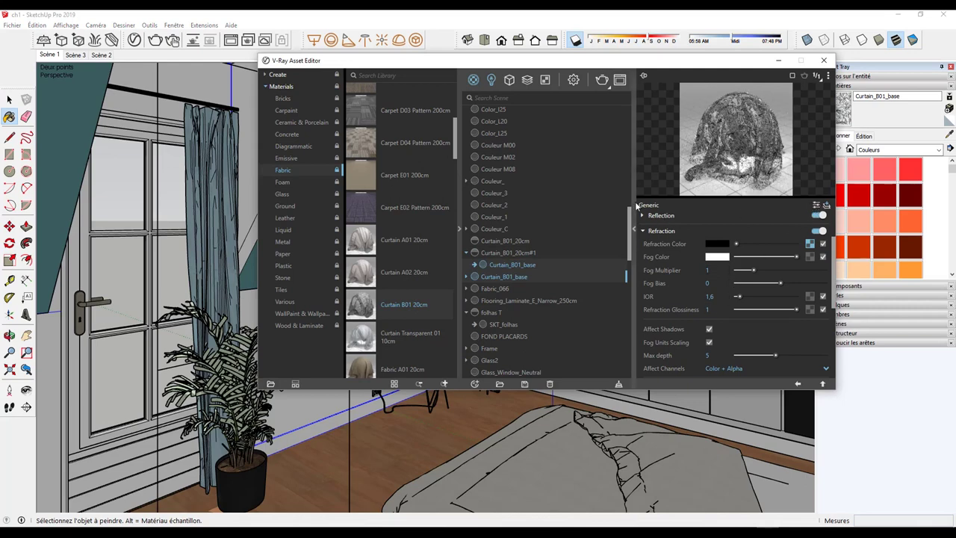
click(727, 369)
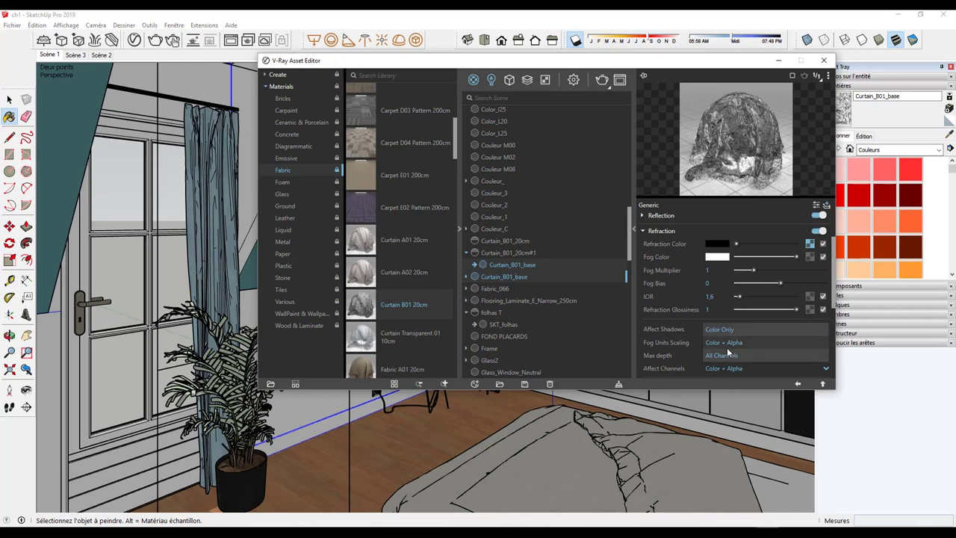
click(727, 346)
click(824, 60)
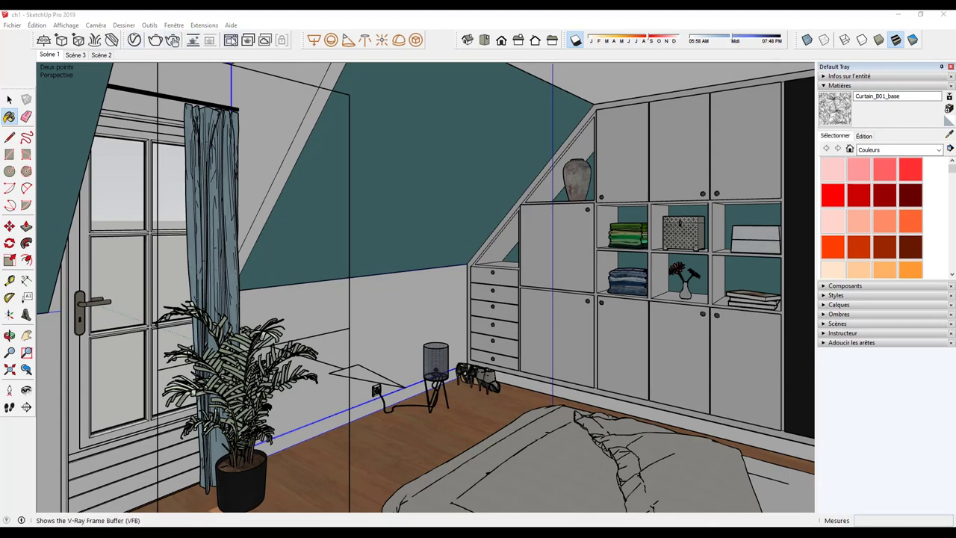
click(231, 39)
click(193, 103)
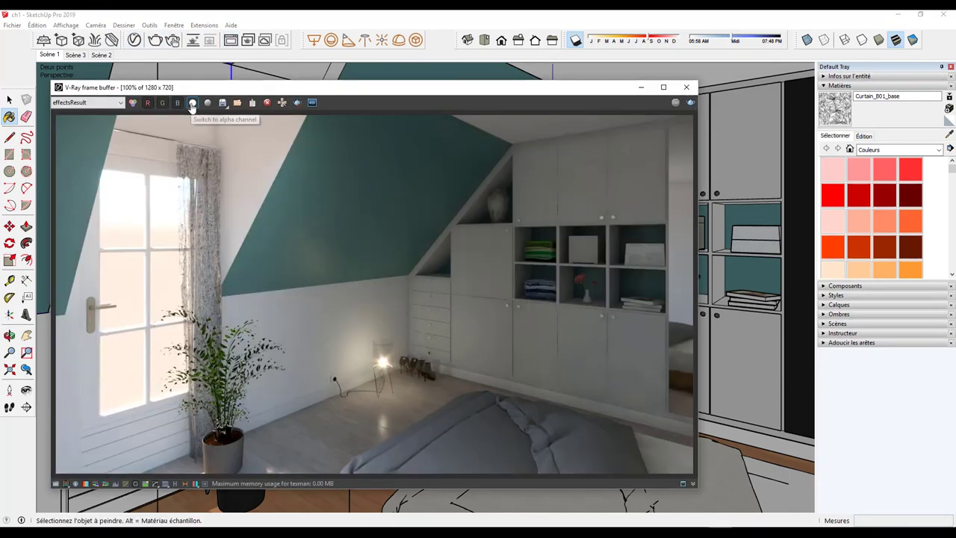
click(193, 102)
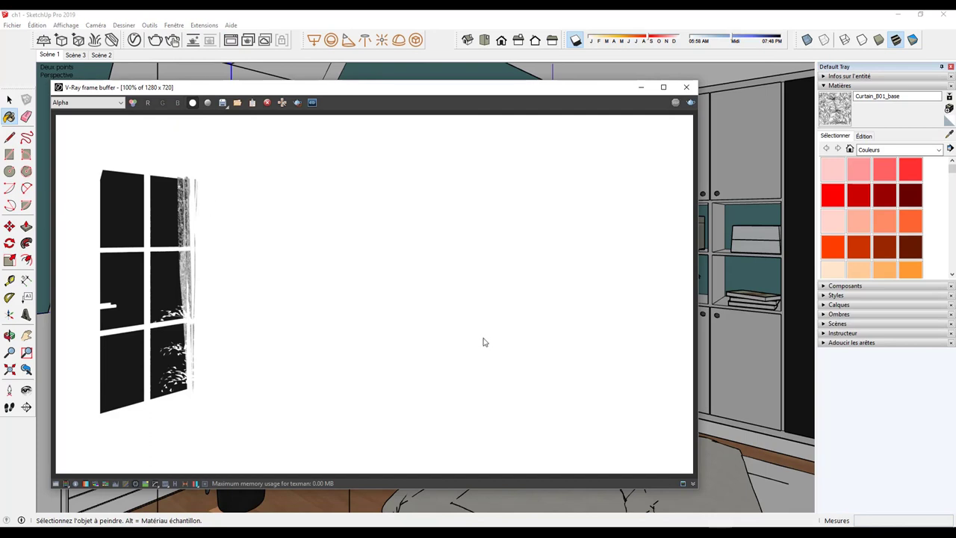
click(193, 103)
click(641, 88)
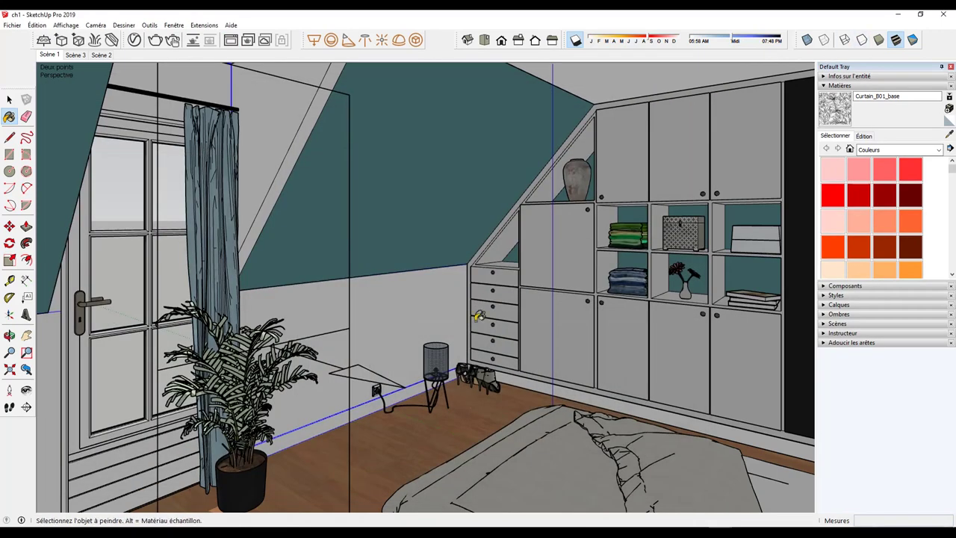
Step: Orbit and zoom out to view the whole house exterior, then open the V-Ray Asset Editor
click(9, 100)
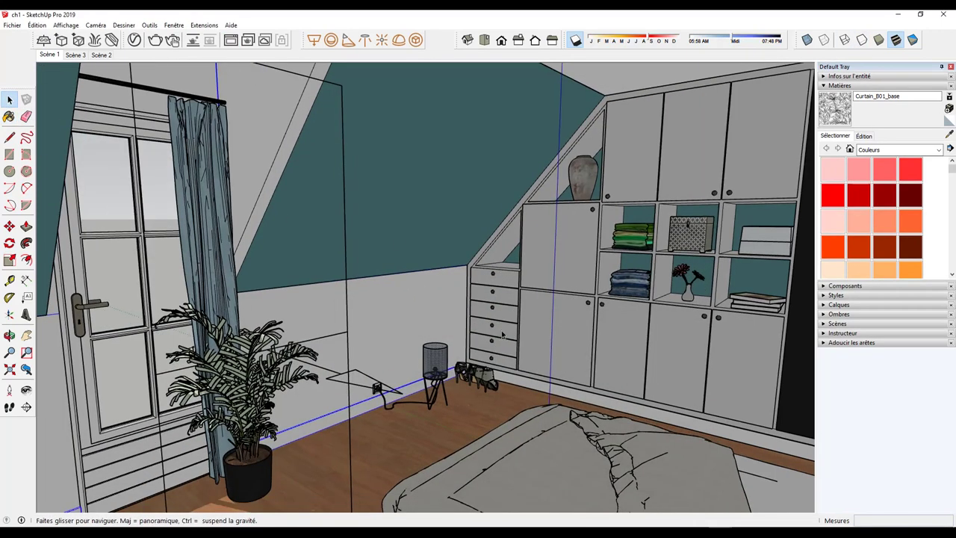
scroll(502, 335, up, 5)
mouse_move(502, 334)
middle_down()
mouse_move(576, 301)
mouse_move(536, 311)
mouse_move(514, 341)
middle_up()
scroll(514, 340, down, 1)
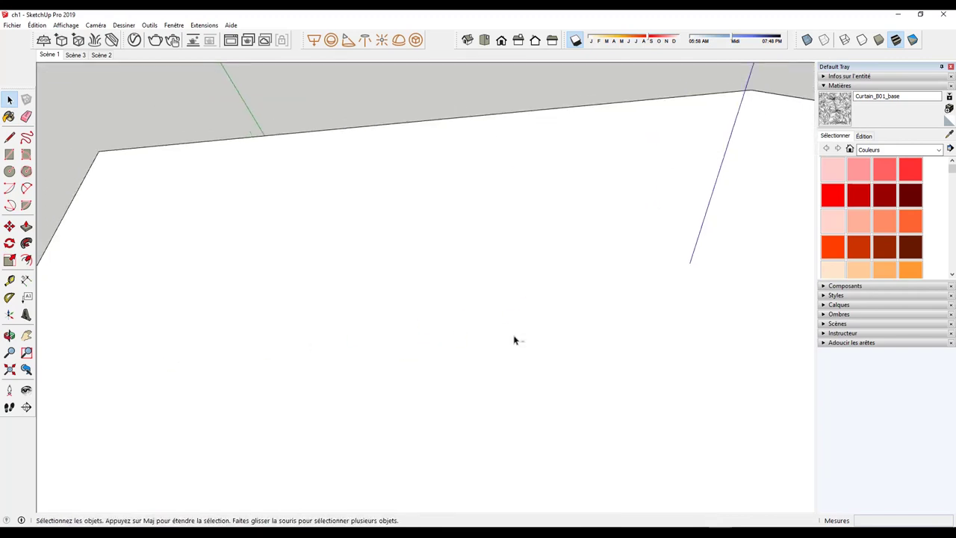
scroll(506, 335, down, 5)
mouse_move(474, 299)
middle_down()
mouse_move(489, 327)
mouse_move(504, 269)
mouse_move(77, 161)
middle_up()
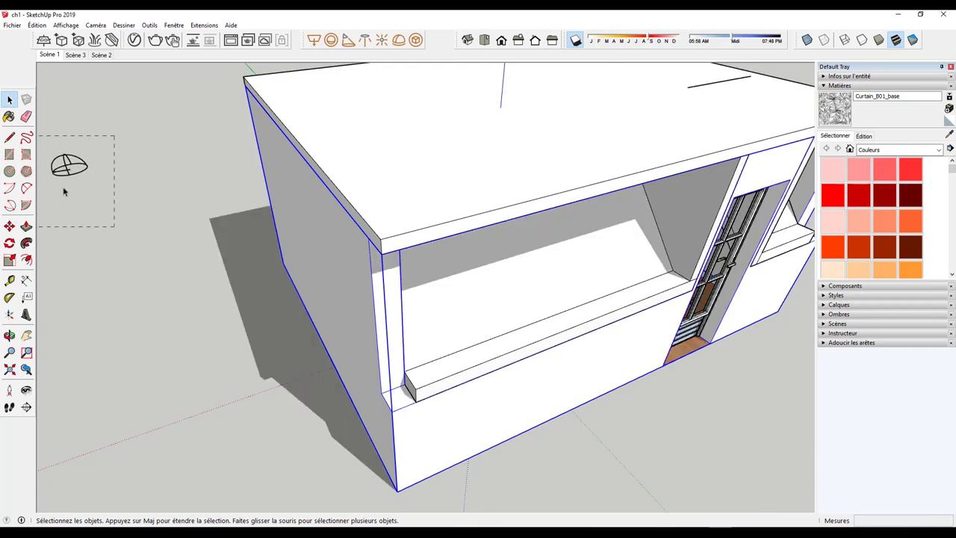
click(60, 164)
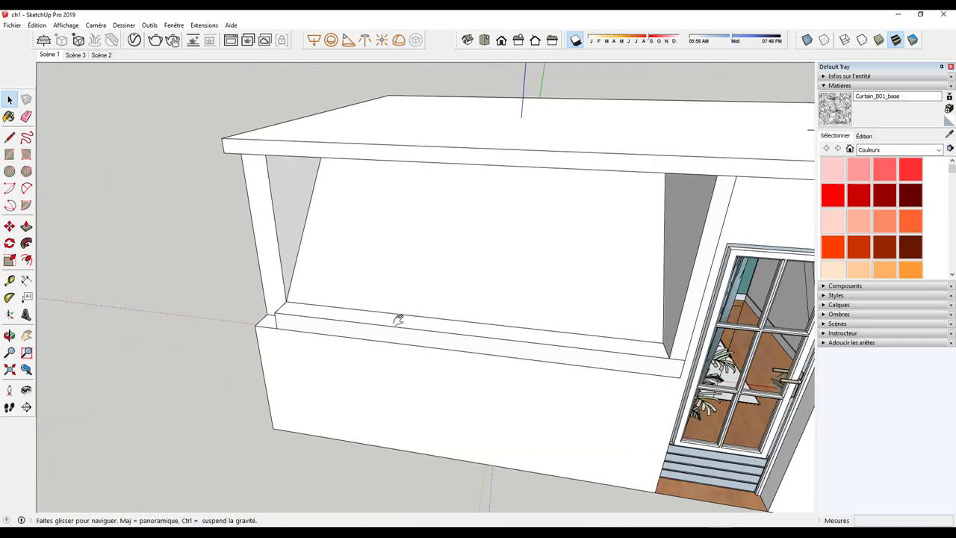
mouse_move(527, 255)
middle_down()
mouse_move(525, 330)
mouse_move(602, 331)
mouse_move(451, 358)
middle_up()
scroll(630, 332, down, 3)
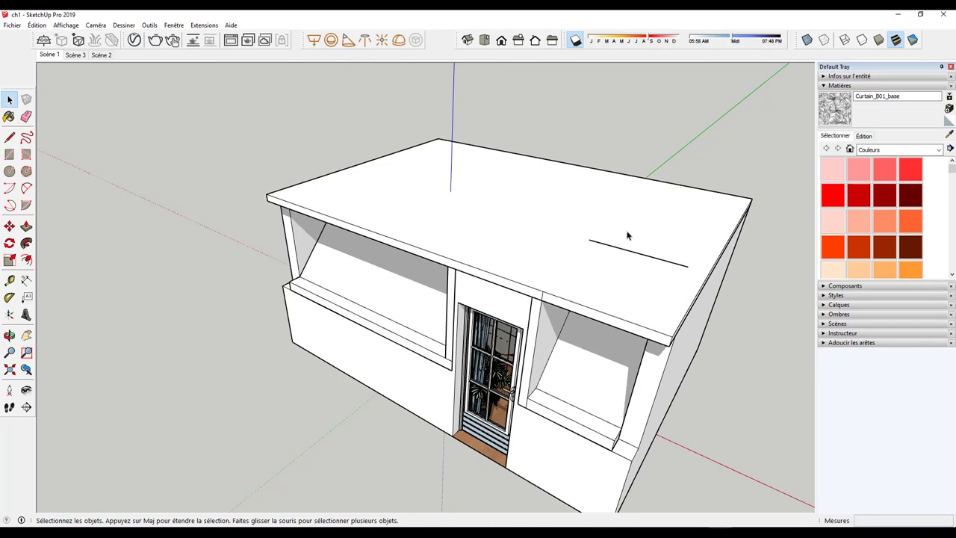
click(135, 39)
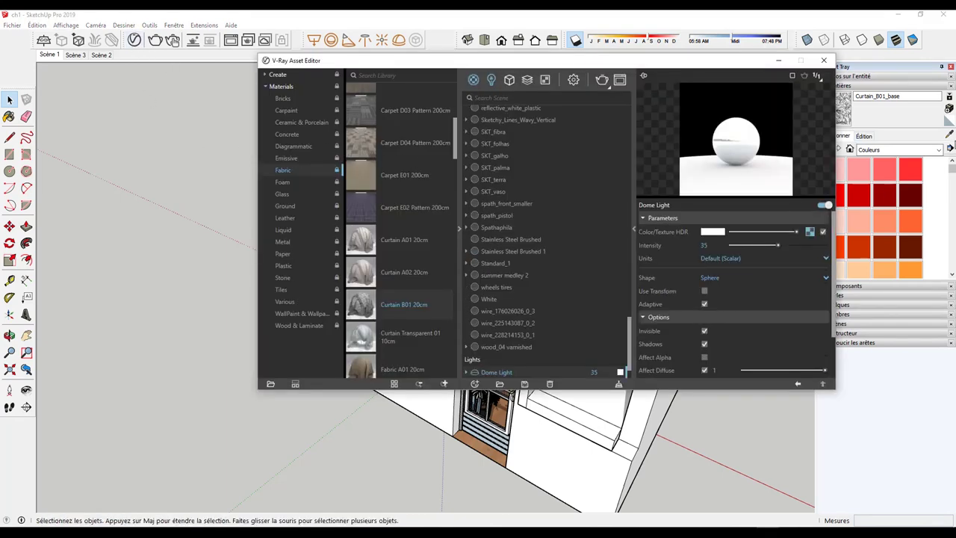
Step: Sample the window glass, check the render's Alpha channel in the frame buffer, then list the scene lights
click(951, 137)
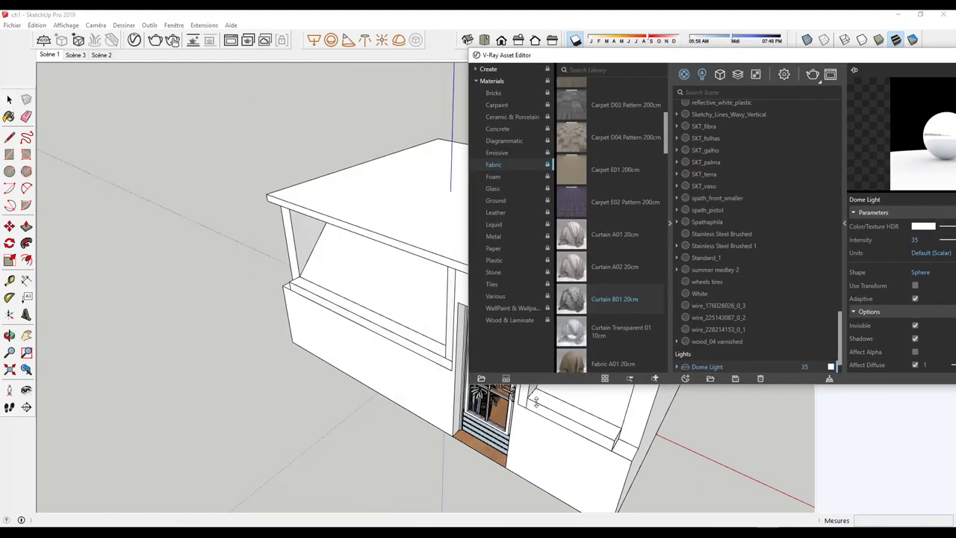
alt+click(487, 418)
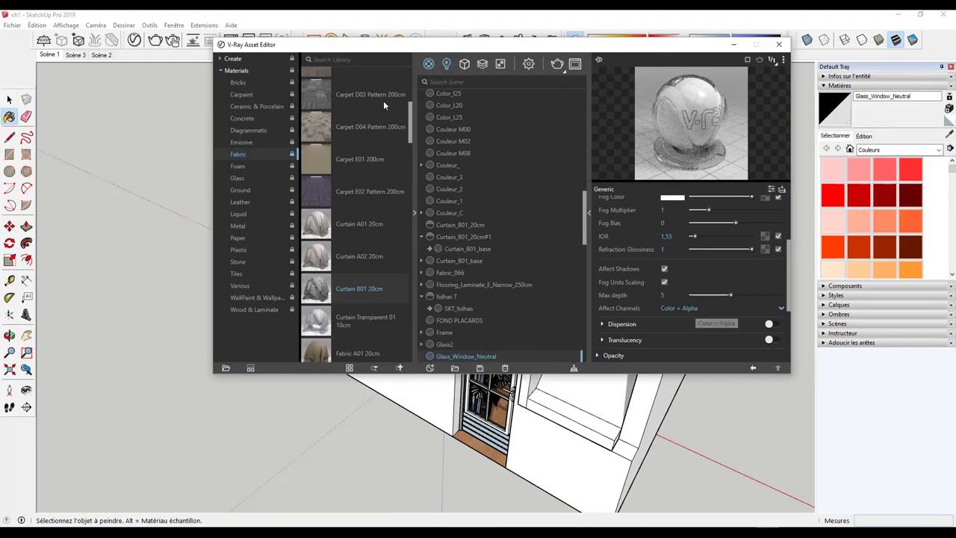
click(574, 63)
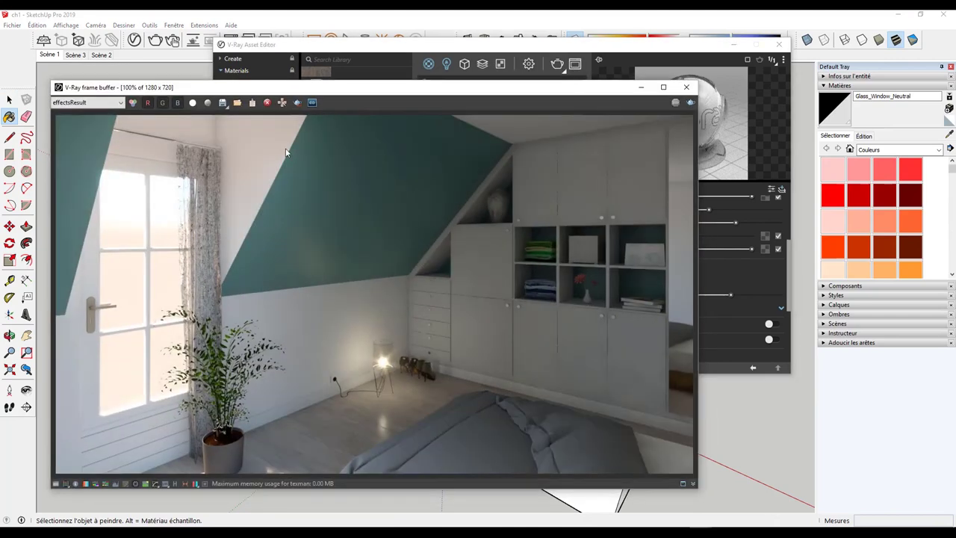
click(192, 103)
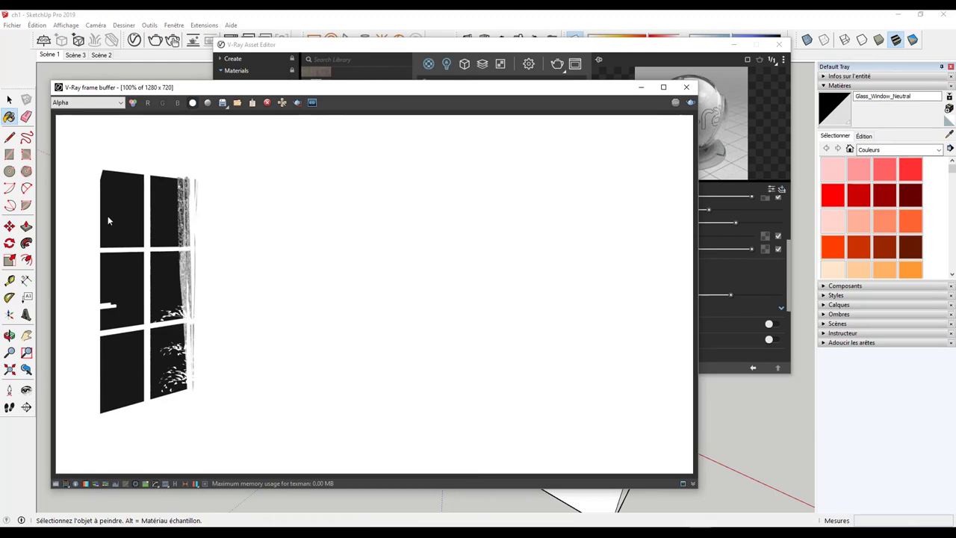
click(687, 86)
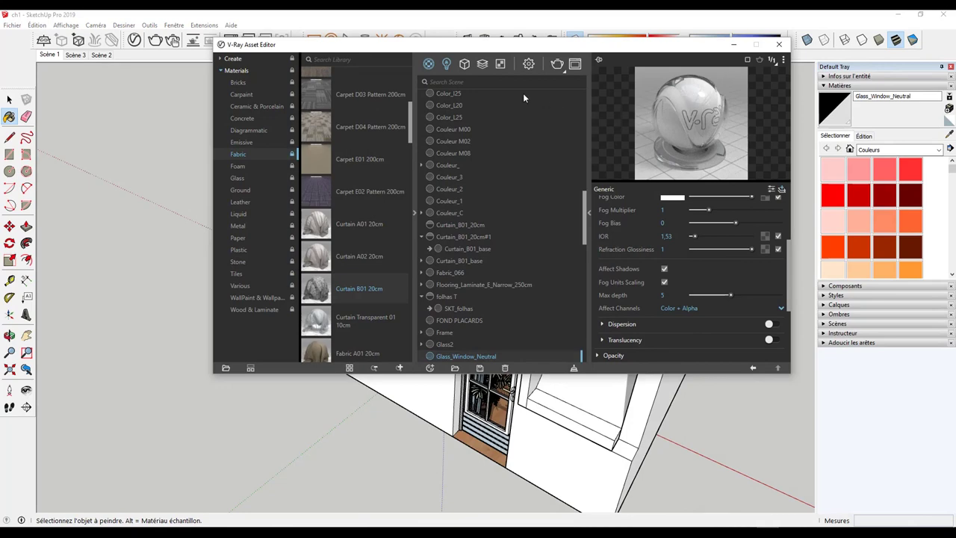
click(447, 64)
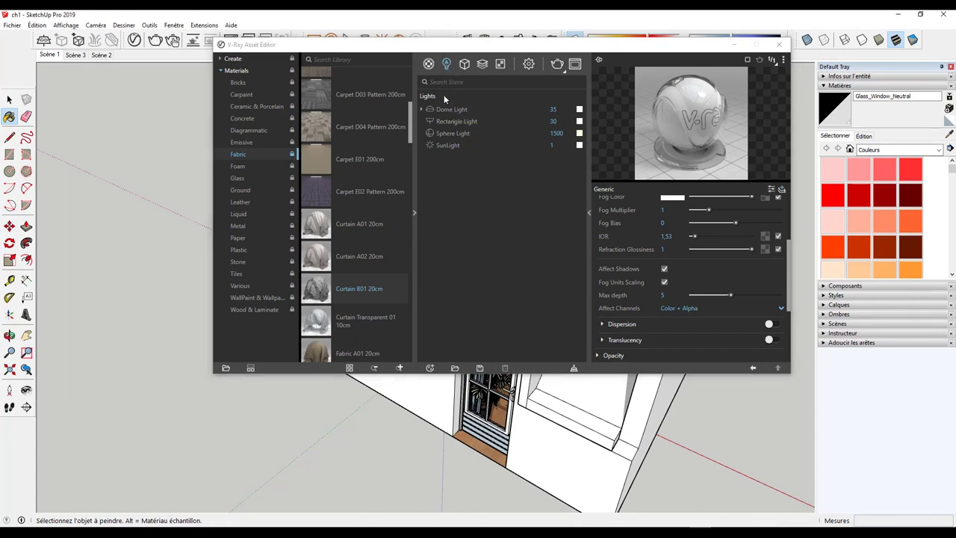
Step: Tick Affect Alpha in the Dome Light's Options, close the Asset Editor, and orbit around the house
click(447, 109)
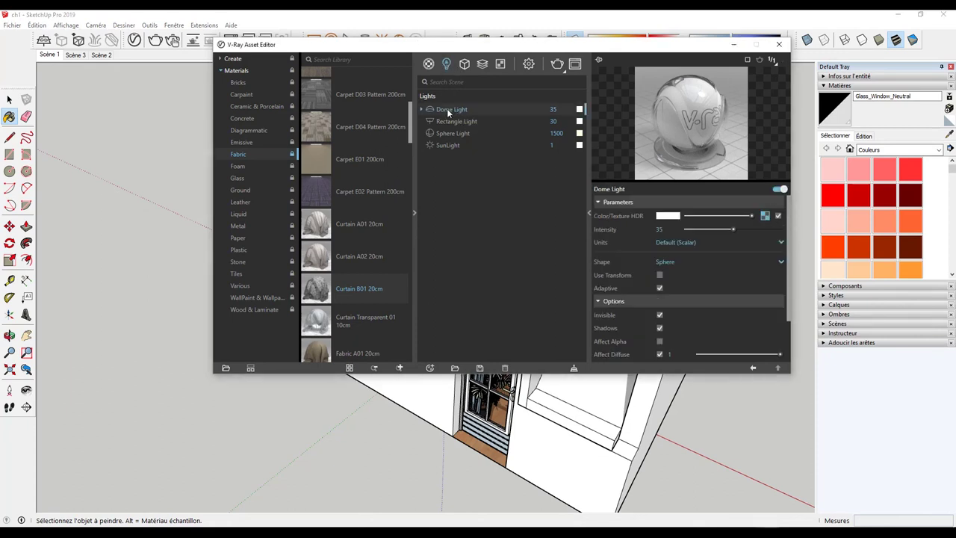
click(609, 301)
click(611, 302)
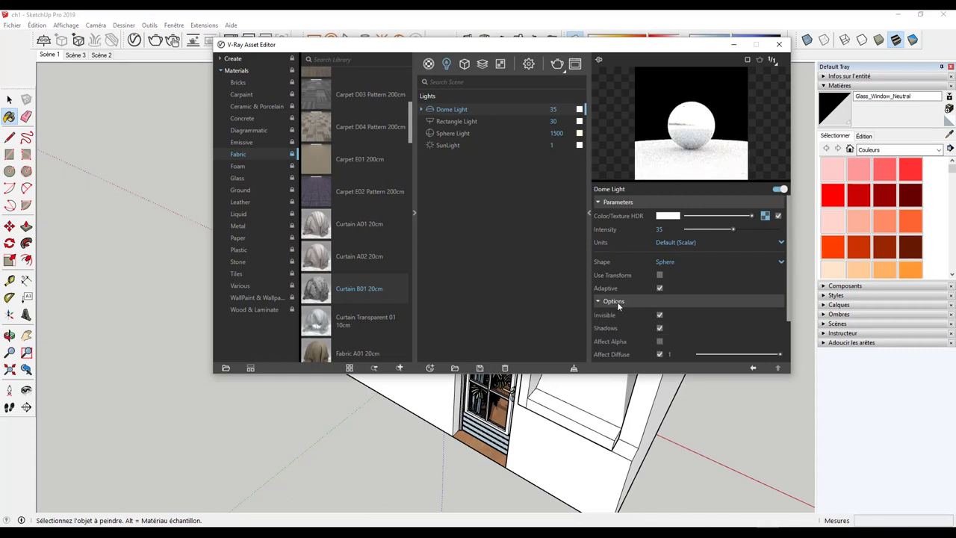
click(661, 343)
click(779, 44)
middle_drag(397, 314, 305, 336)
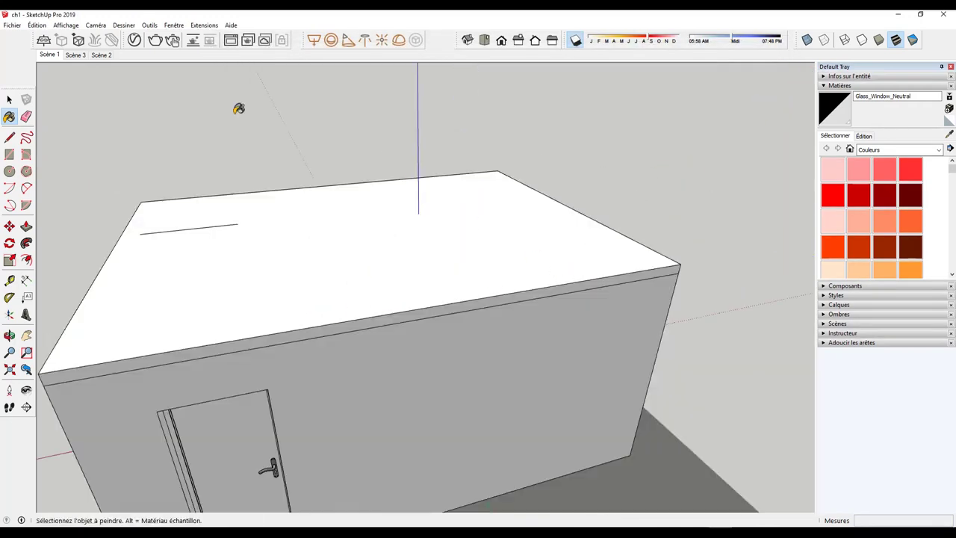
Step: Return SketchUp to the Scène 1 attic bedroom view and switch to the Select tool
click(75, 56)
click(49, 55)
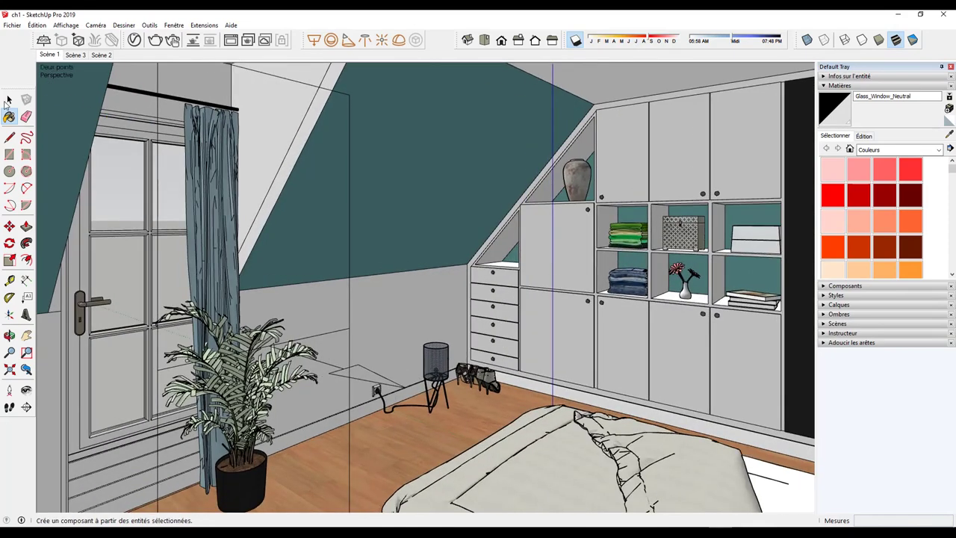
key(space)
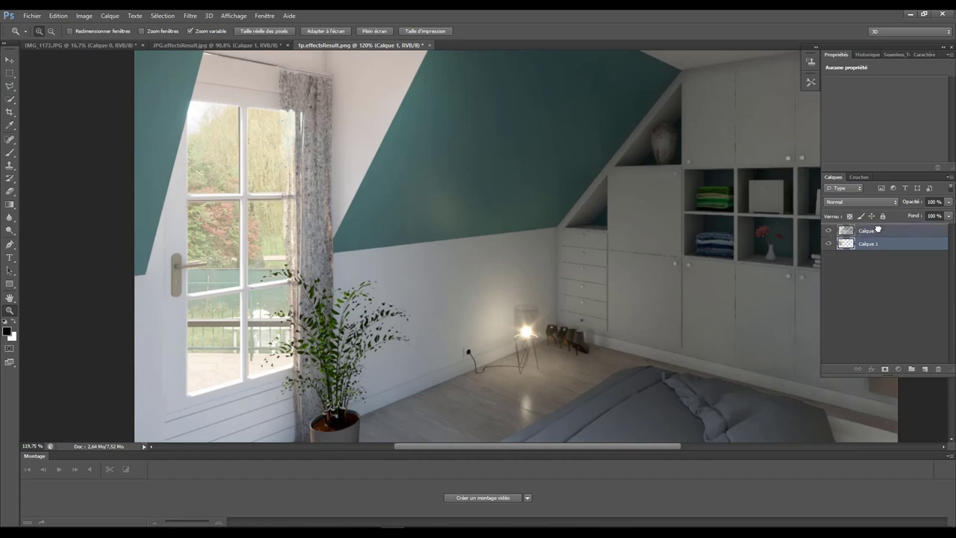
Step: Put the garden photo layer Calque 1 above the render and shift it right
drag(856, 244, 857, 227)
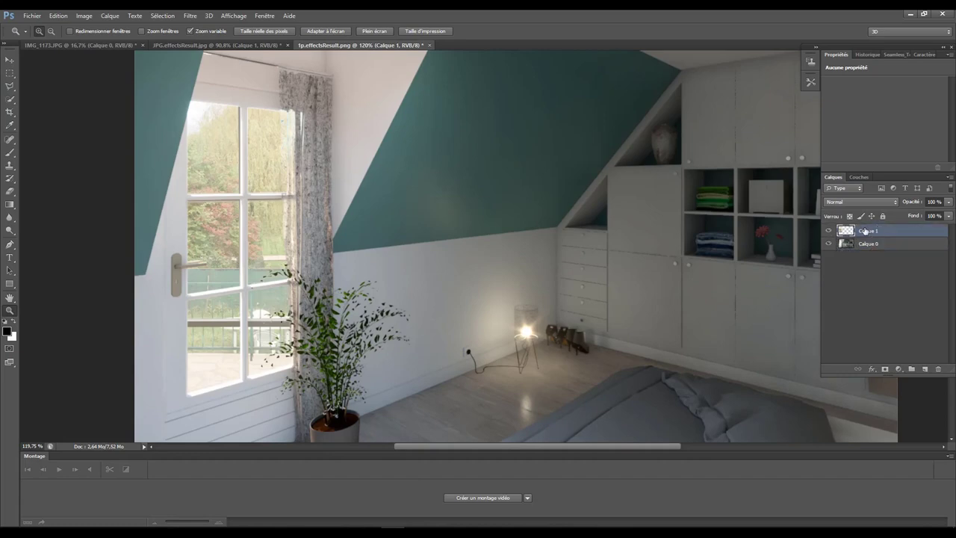
click(8, 60)
drag(214, 128, 485, 120)
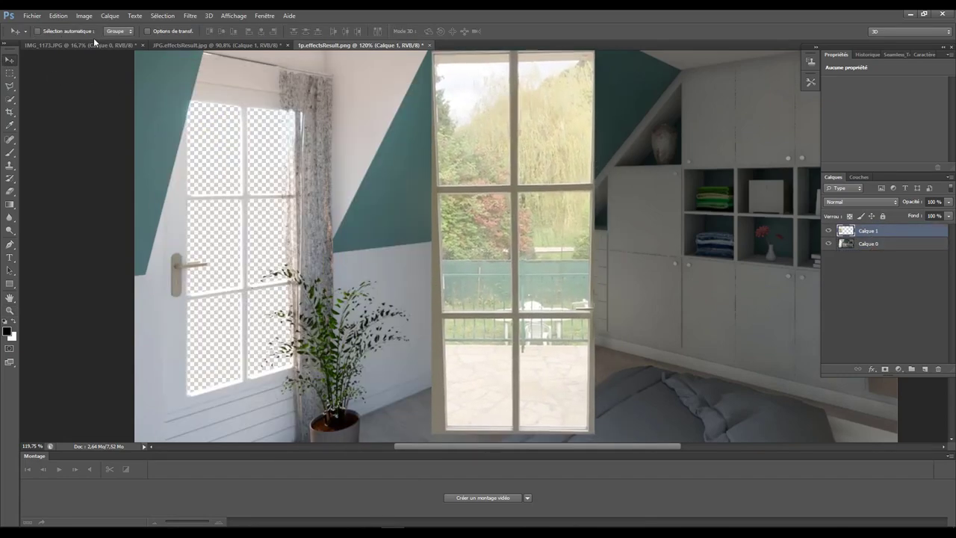
Step: Free Transform and skew the garden photo toward the bedroom window's perspective
click(58, 16)
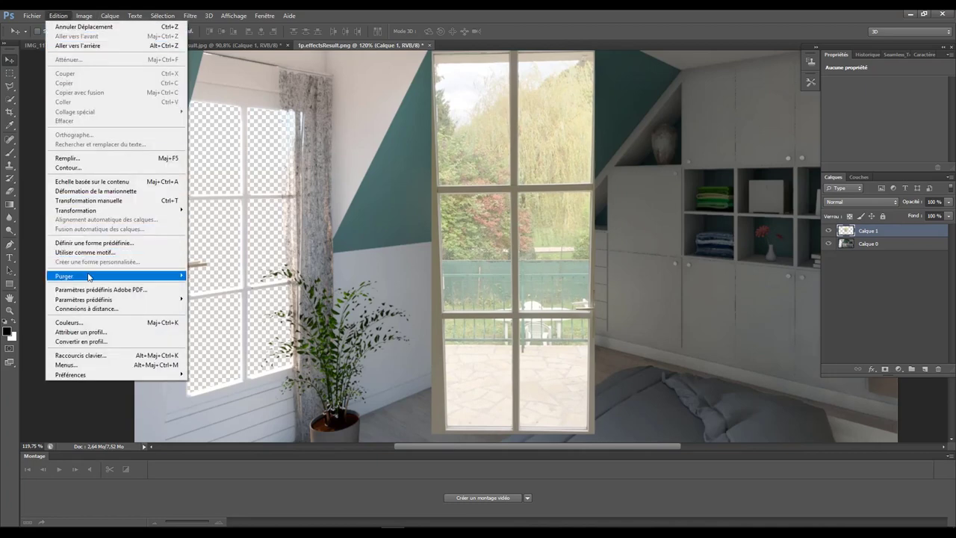
mouse_move(75, 210)
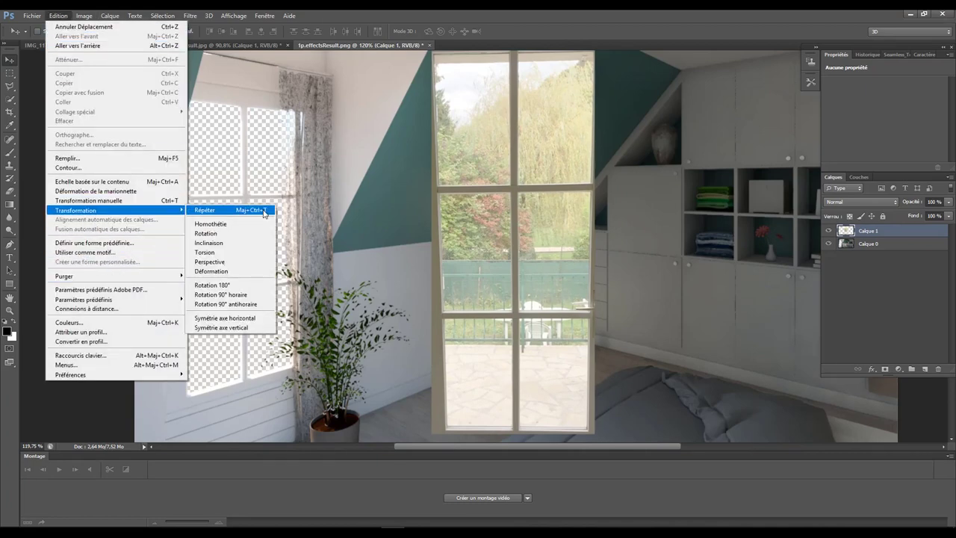
click(224, 261)
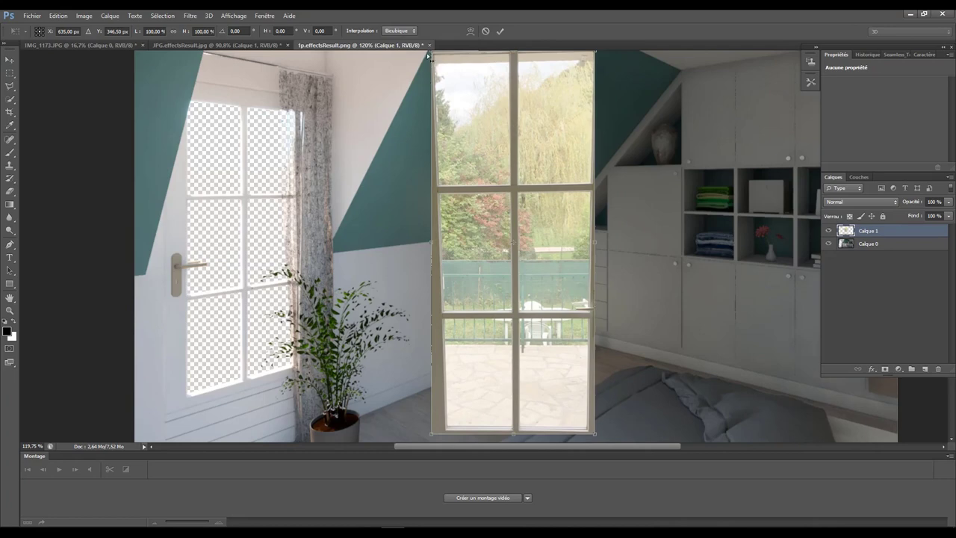
drag(432, 59, 433, 54)
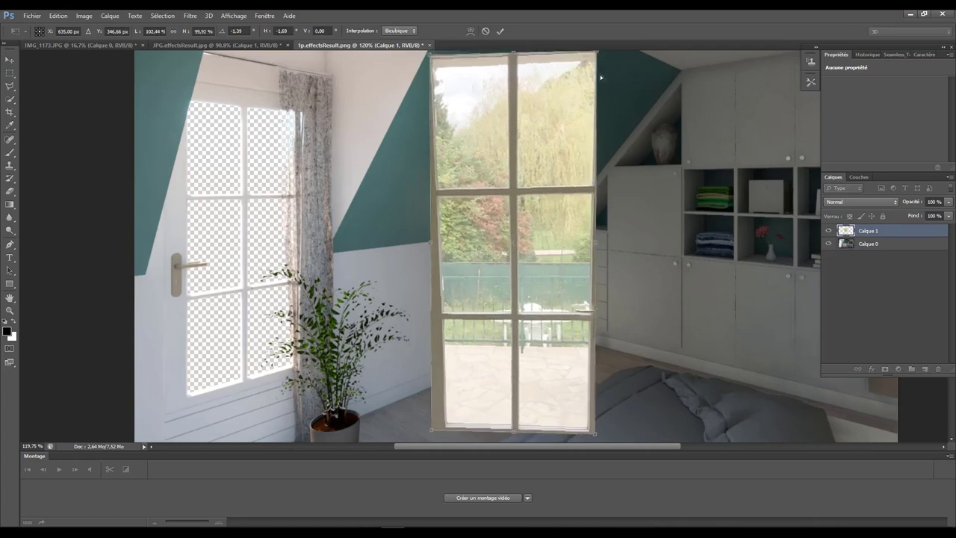
drag(595, 54, 598, 81)
mouse_move(469, 172)
mouse_down()
mouse_move(357, 170)
mouse_move(373, 117)
mouse_up()
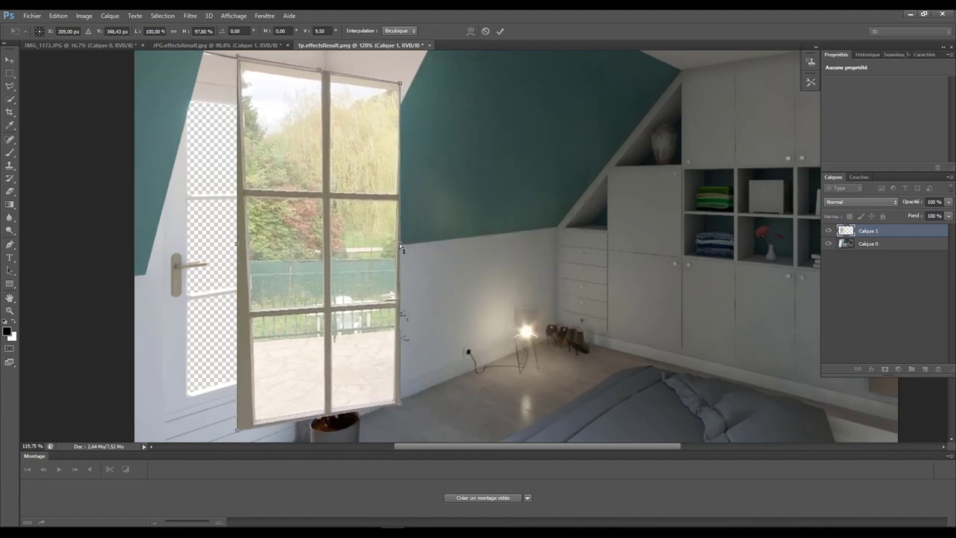
drag(401, 248, 401, 239)
drag(401, 75, 401, 91)
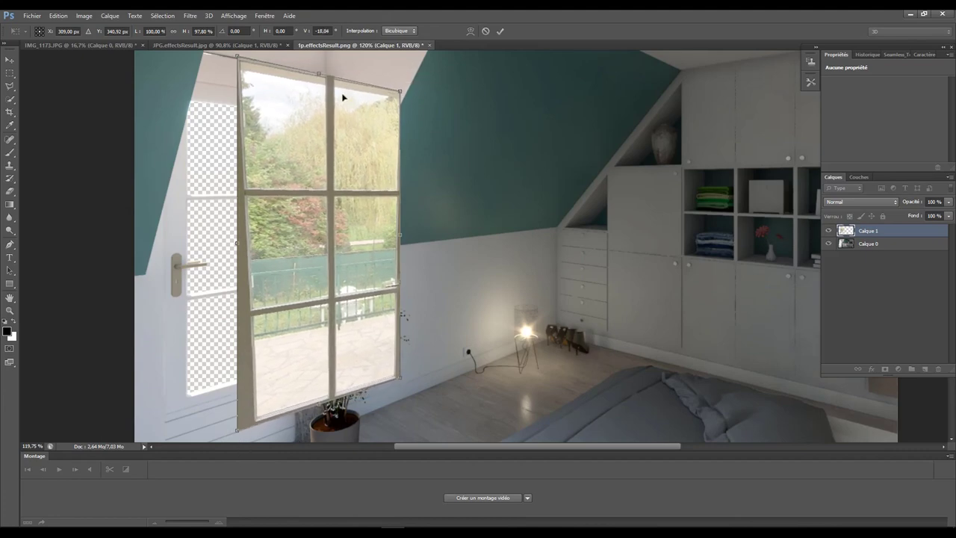
key(Return)
Step: Shrink the garden photo to about 74% and move it over the bedroom window
key(ctrl+t)
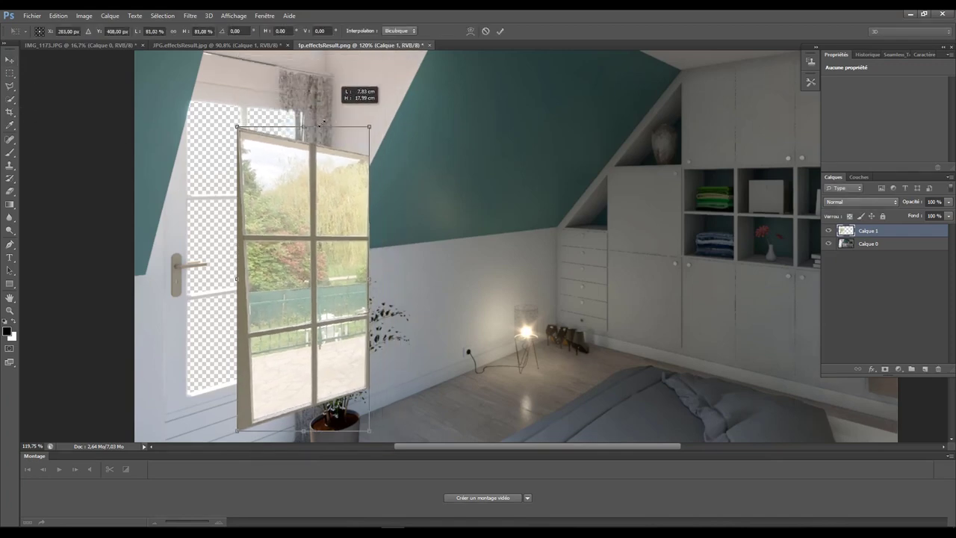
drag(399, 54, 355, 127)
drag(321, 175, 273, 166)
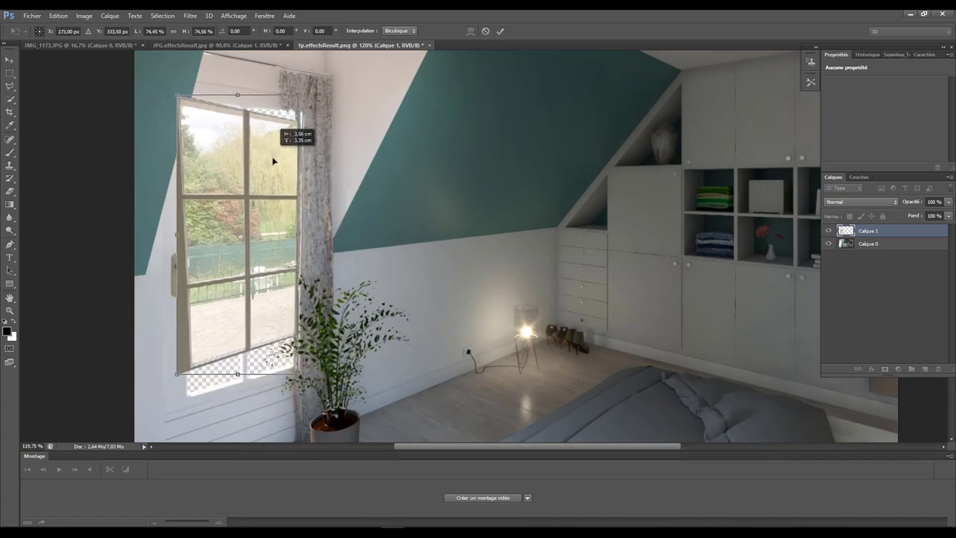
Step: Stretch and tilt the photo's right side upward to match the window
click(59, 15)
key(Escape)
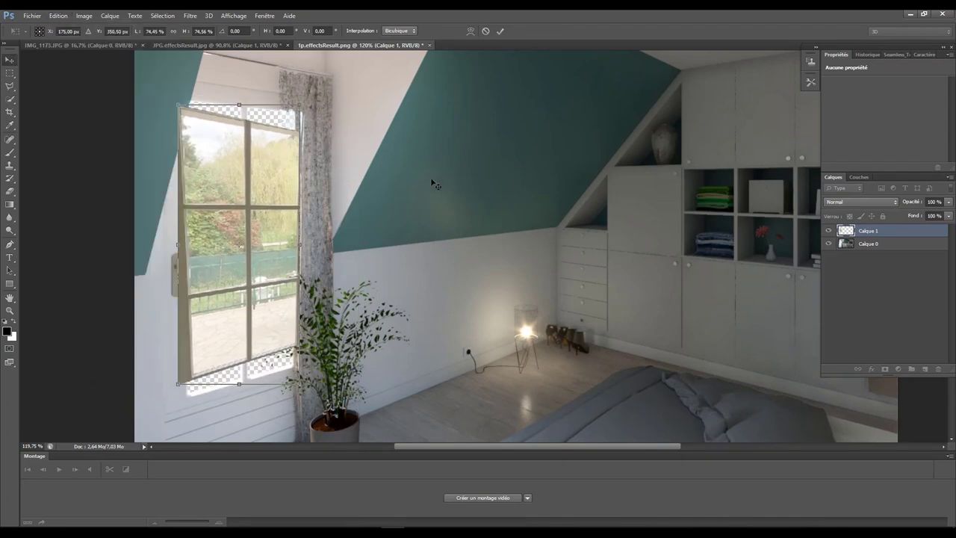
key(Return)
click(58, 15)
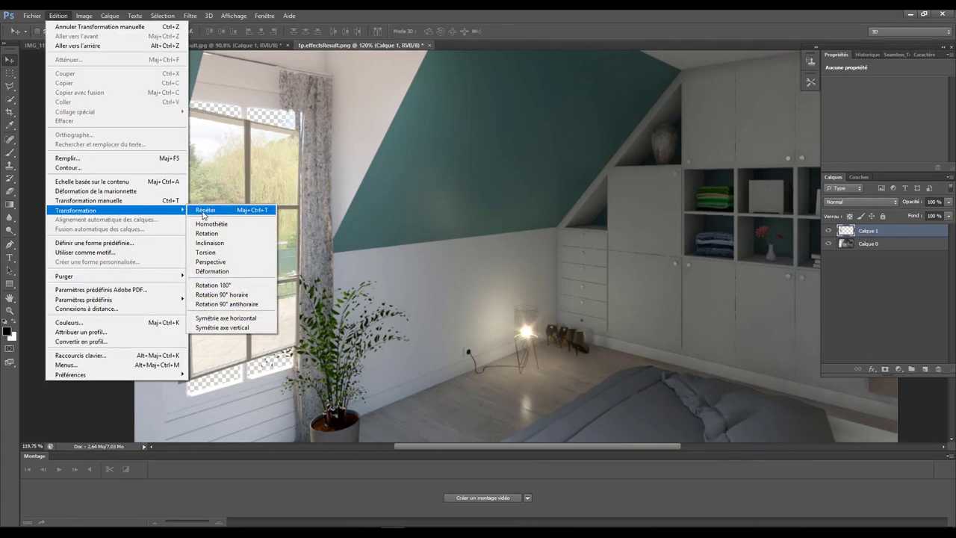
click(224, 262)
drag(300, 105, 299, 96)
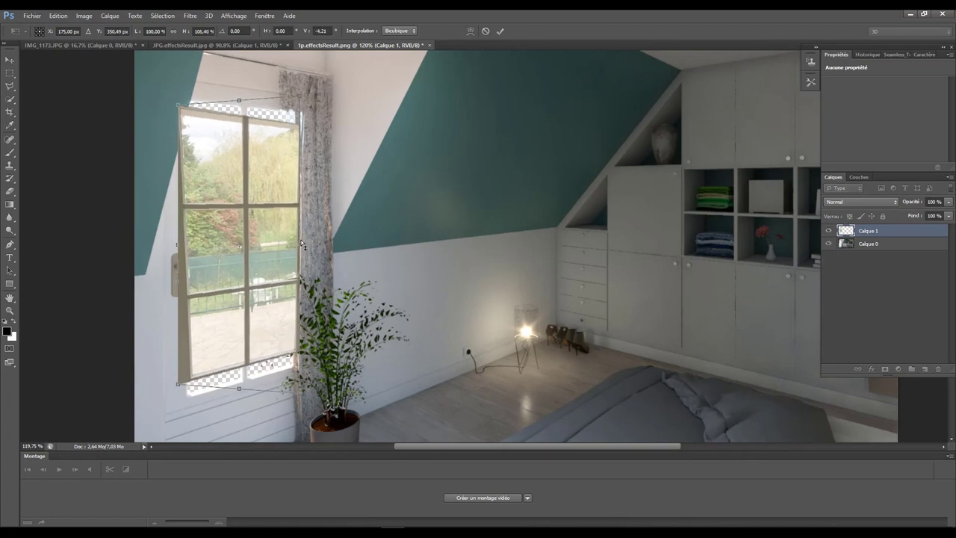
drag(301, 243, 306, 155)
drag(300, 93, 299, 88)
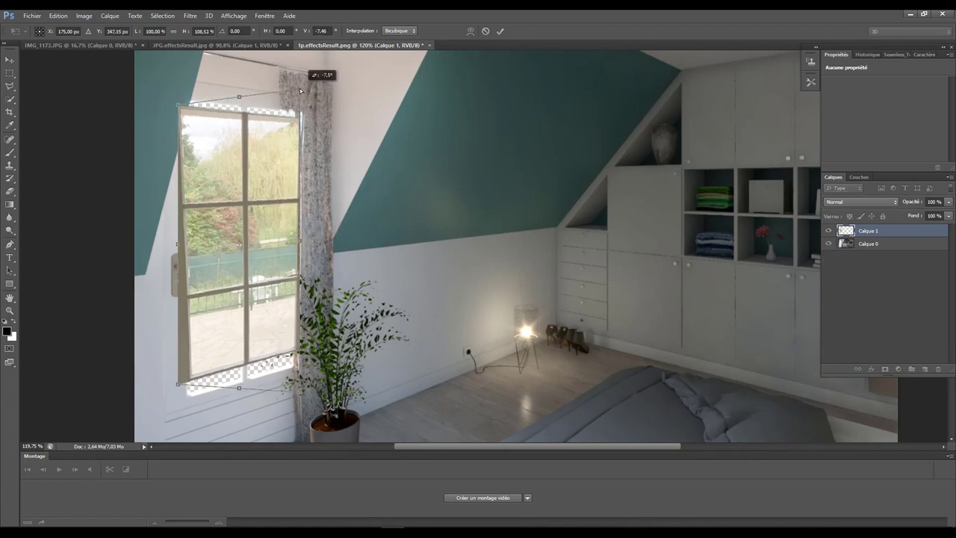
key(Return)
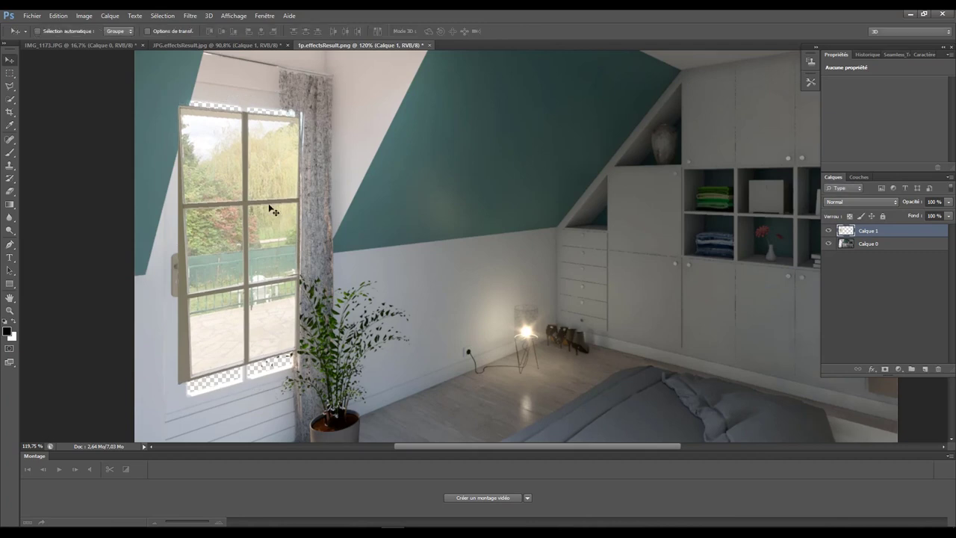
Step: Move Calque 1 beneath the render and enlarge the photo to about 112% to fill the glass
drag(868, 231, 867, 250)
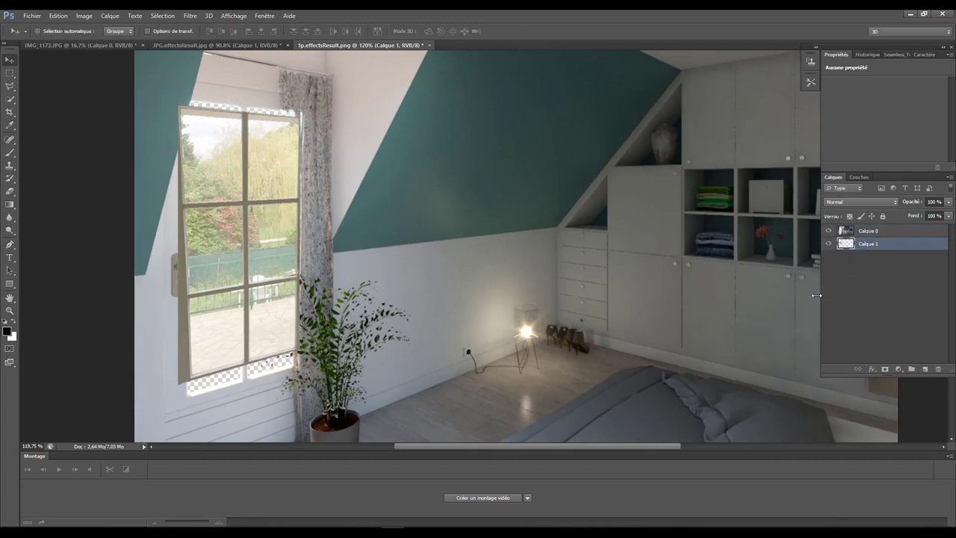
drag(233, 246, 228, 239)
key(ctrl+t)
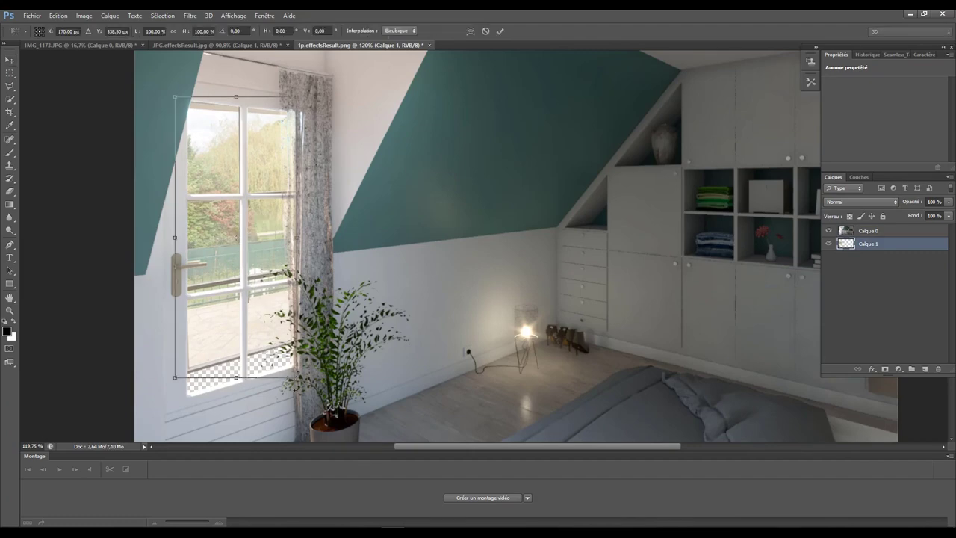
shift+drag(293, 377, 301, 397)
Step: Nudge the enlarged garden photo behind the glass and commit the transform
drag(254, 314, 249, 310)
key(Return)
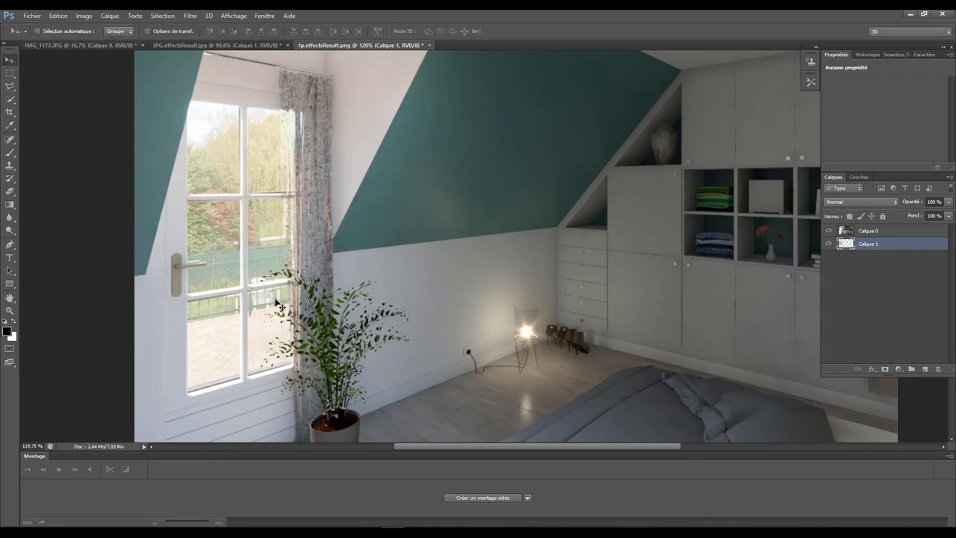
click(58, 16)
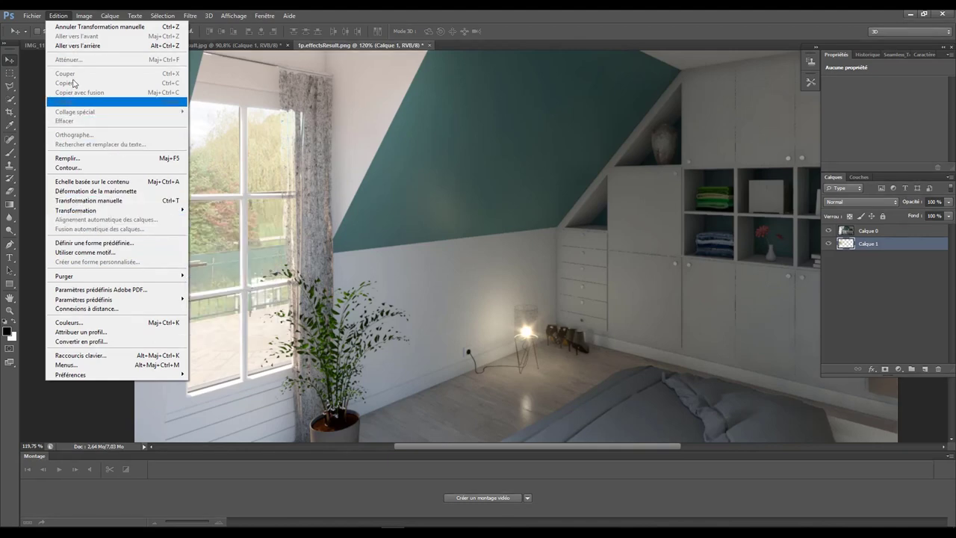
click(441, 284)
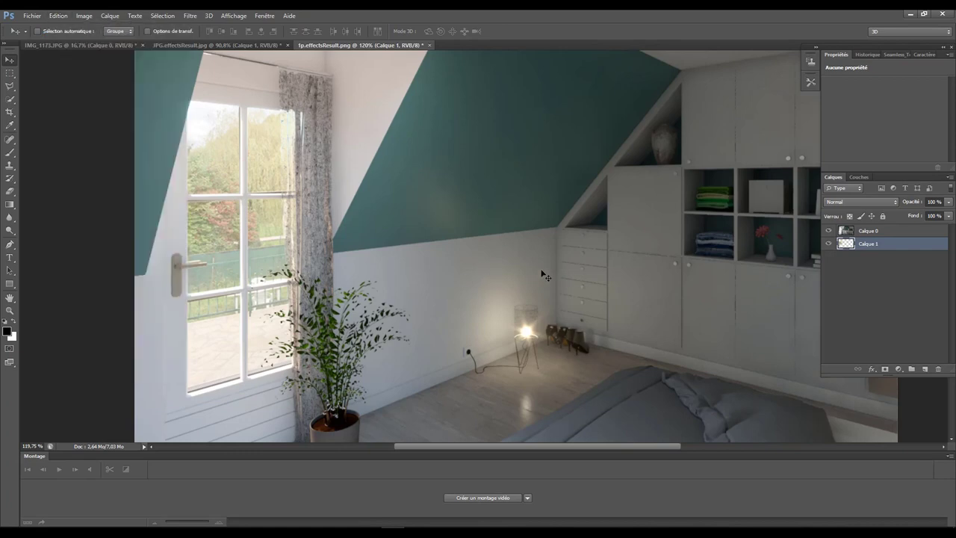